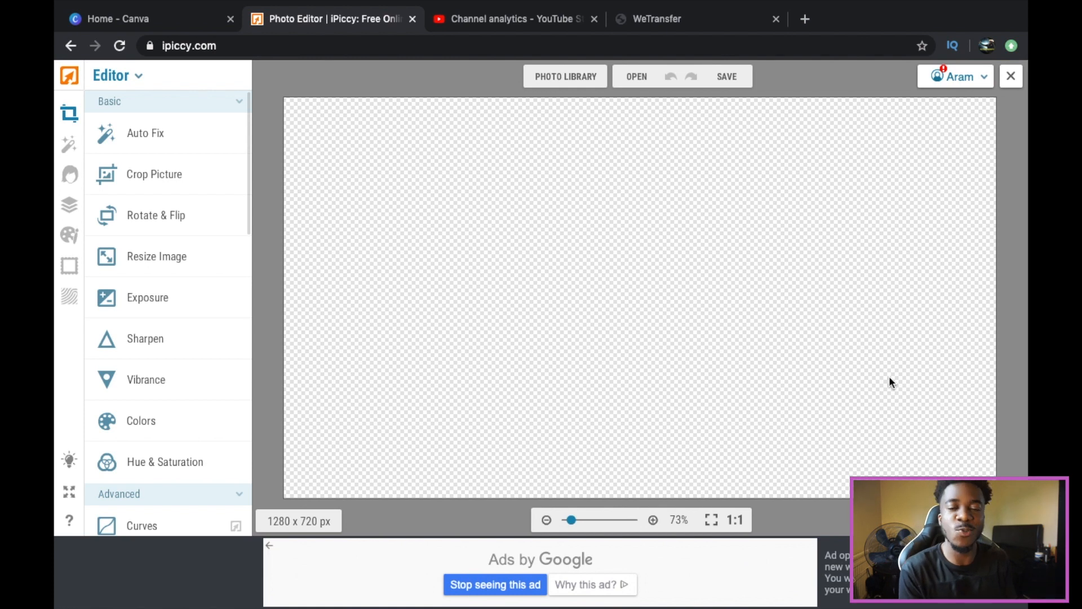
Open the image Screenshot 2020-05-11 at 16.48.27 from the computer's Desktop folder.
left_click(639, 78)
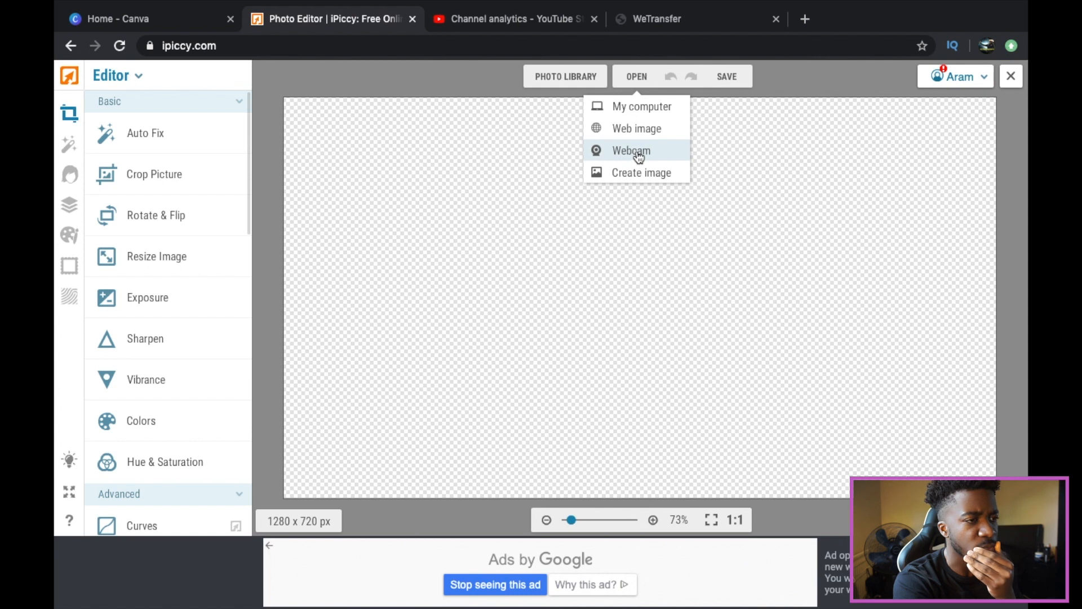
left_click(646, 108)
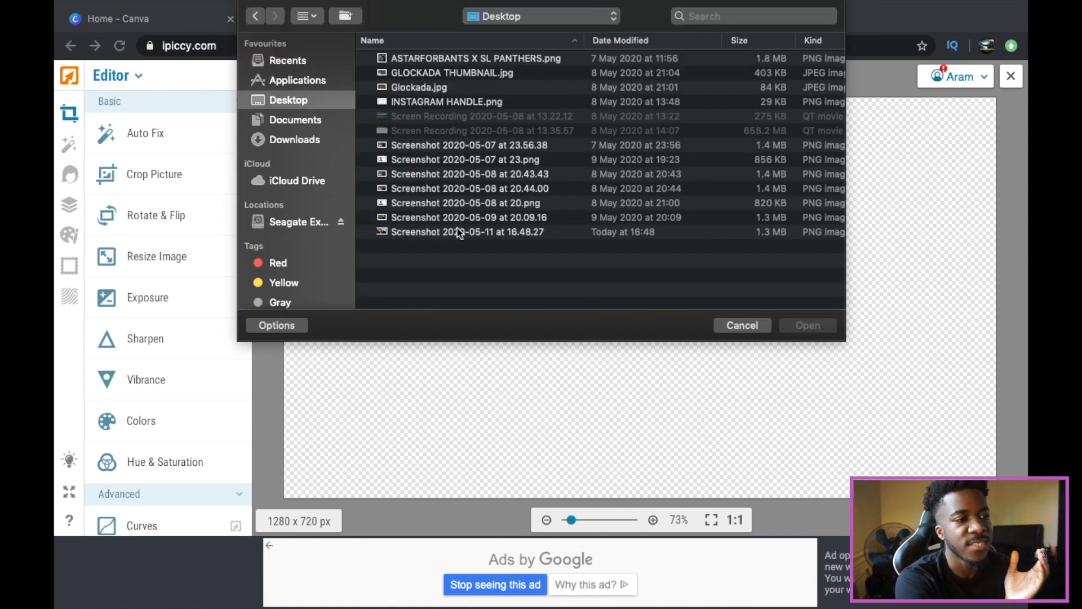
left_click(459, 232)
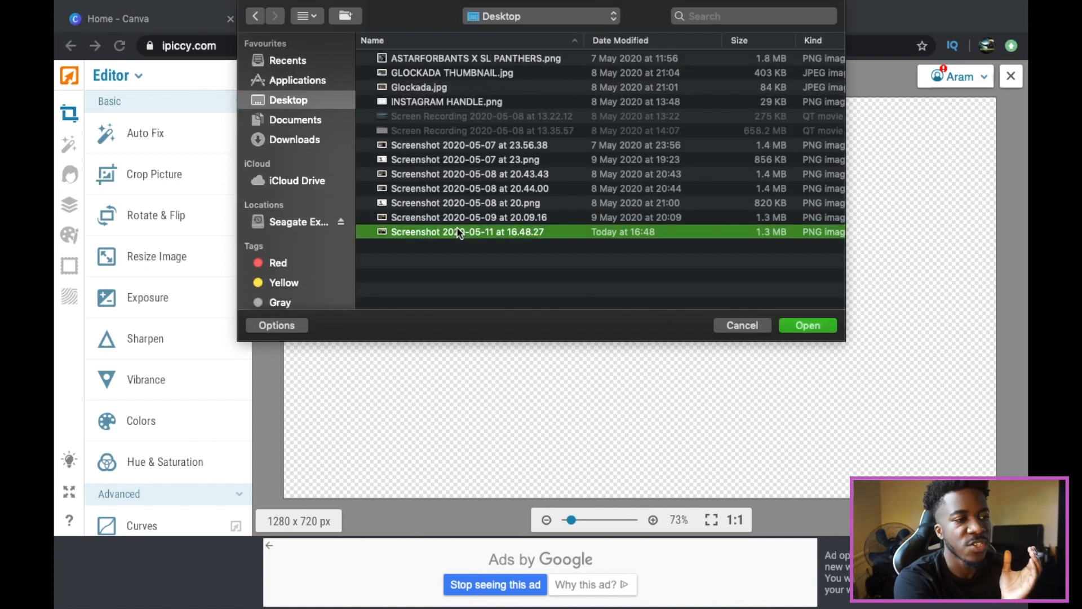
left_click(799, 327)
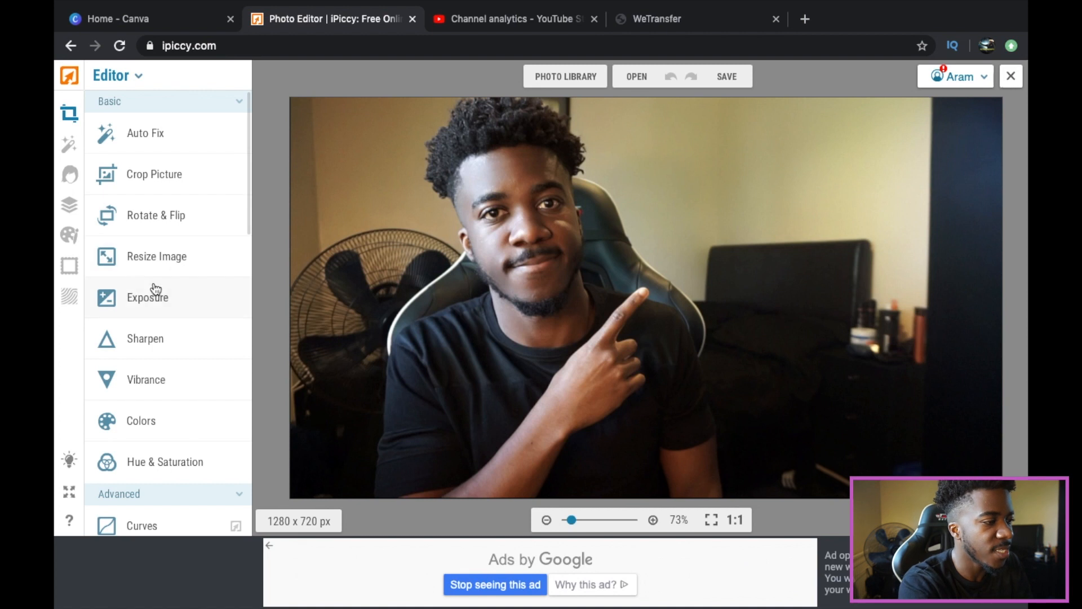
Add a pink Color Tint to the photo and set its fade to 14%.
scroll(155, 288, "down", 1)
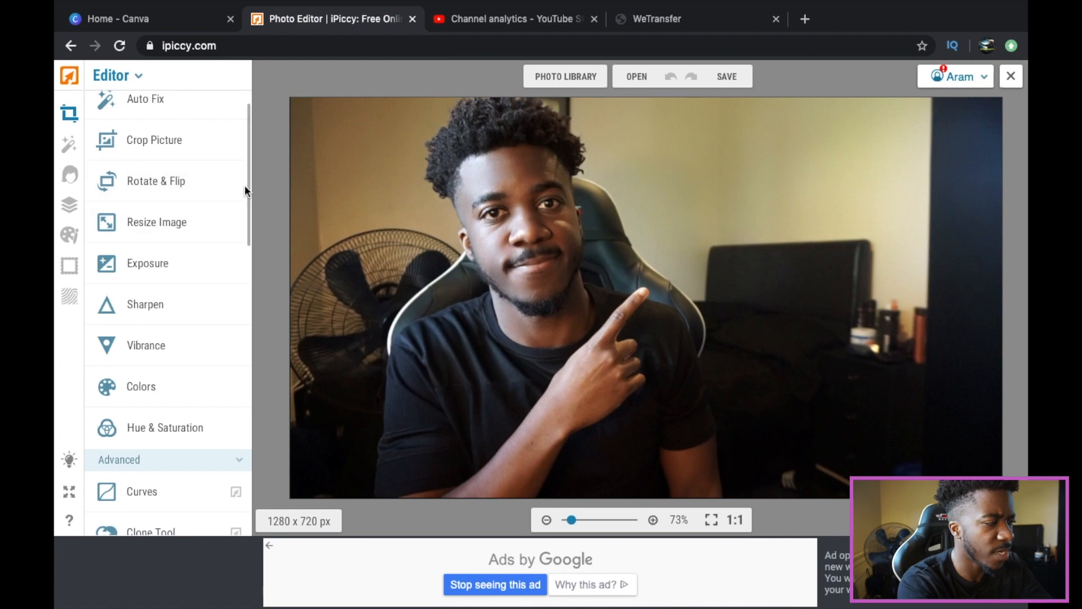
scroll(245, 185, "down", 10)
scroll(249, 273, "up", 5)
left_click_drag(255, 219, 244, 387)
left_click(174, 342)
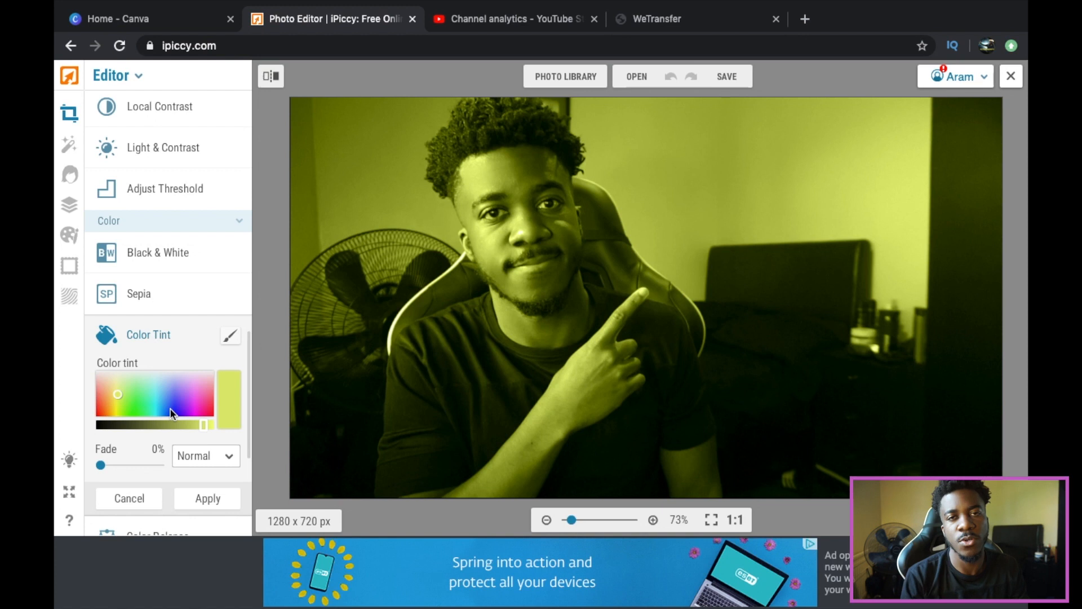
left_click(204, 384)
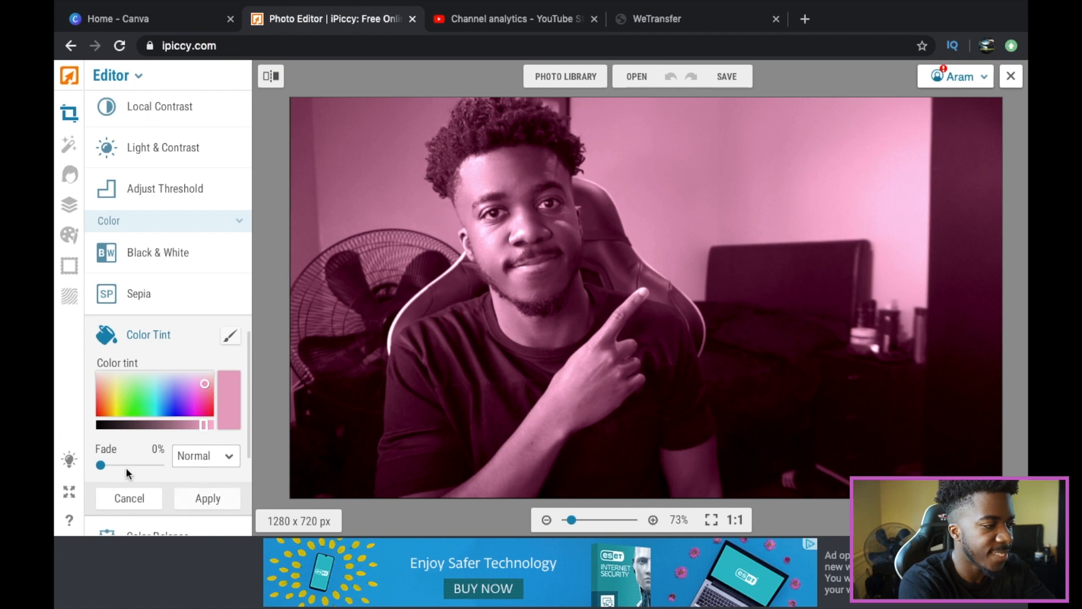
left_click_drag(101, 465, 152, 472)
left_click_drag(122, 469, 88, 463)
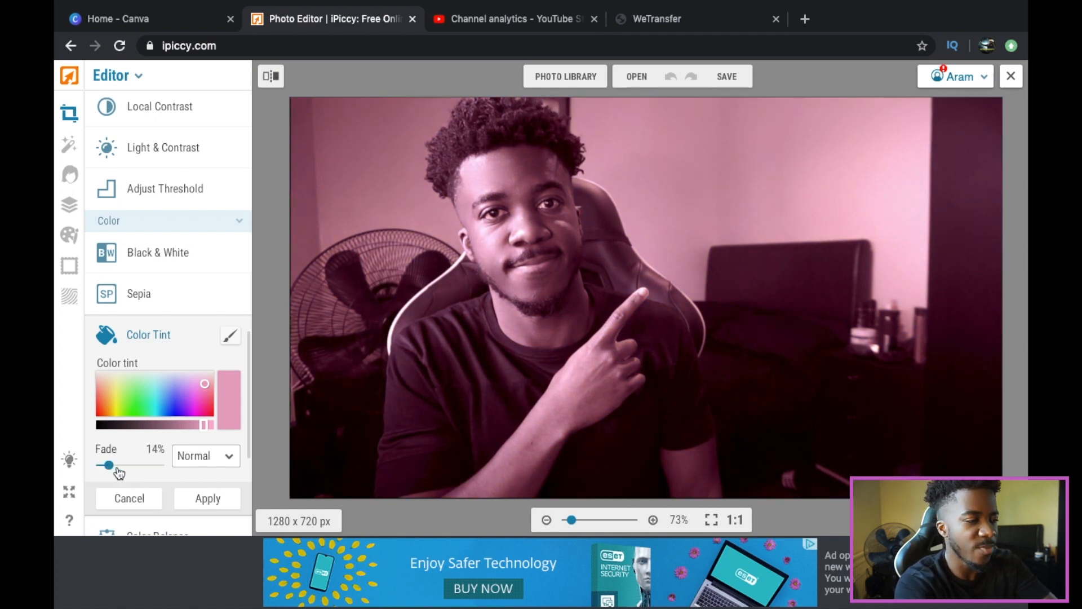
Set up the tint's effect mask brush for restoring the original, with size 50 and hardness 100.
left_click(230, 338)
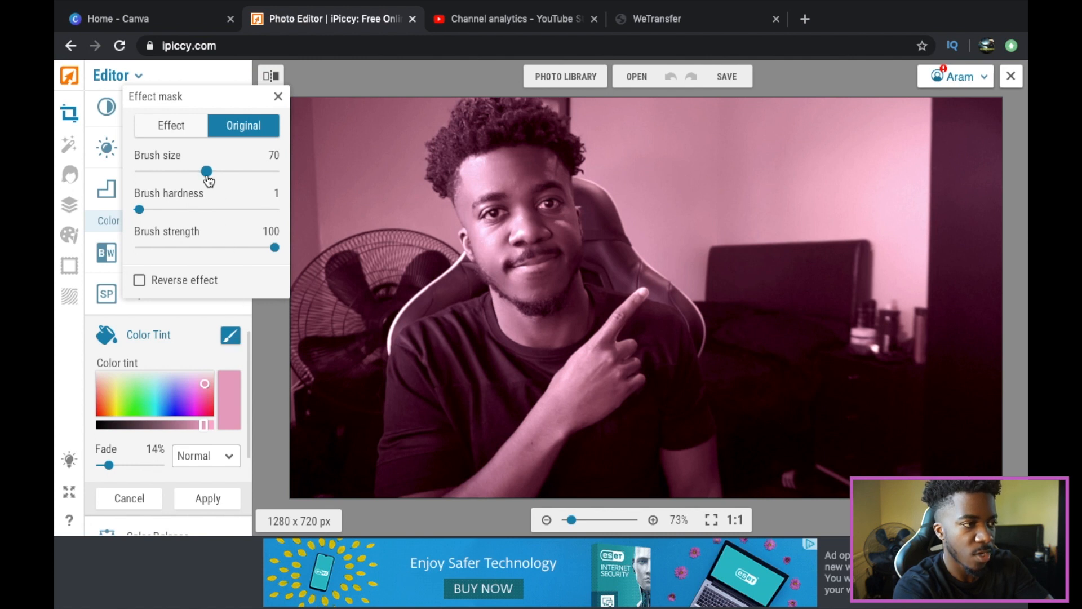
left_click_drag(208, 176, 234, 173)
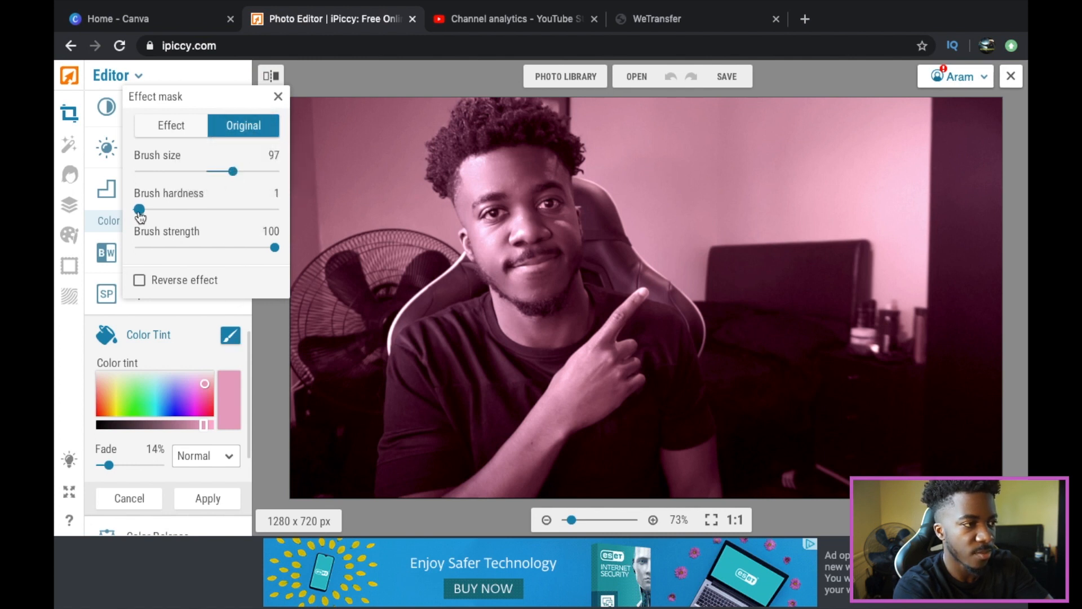
mouse_move(141, 212)
left_mouse_down()
mouse_move(266, 206)
mouse_move(288, 217)
left_mouse_up()
left_click_drag(233, 171, 187, 172)
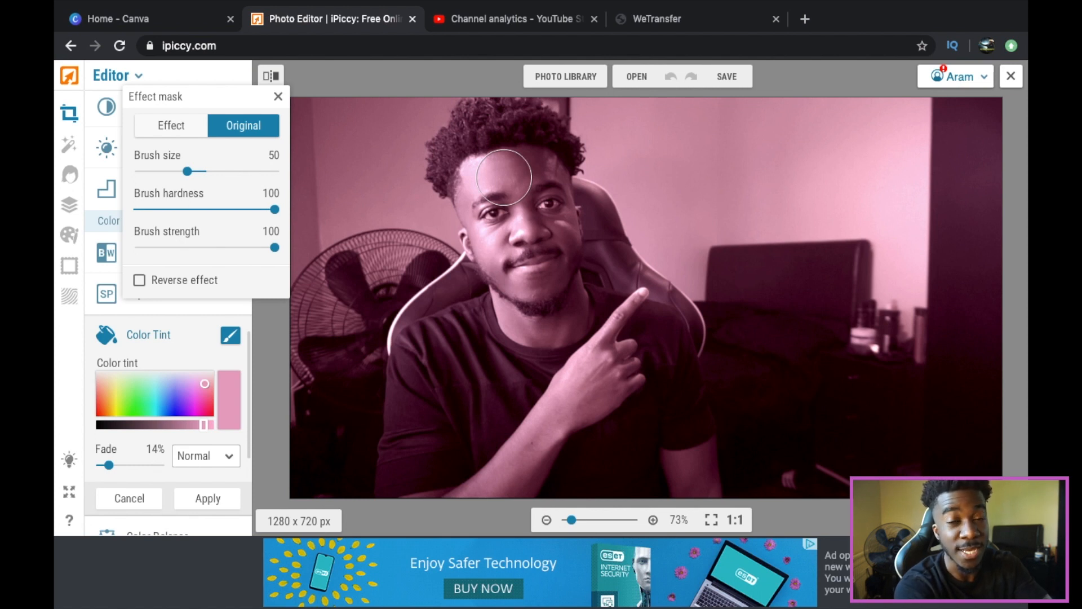
Paint the original colours back over the man's face, hair, shirt, arms and hand.
mouse_move(504, 177)
left_mouse_down()
mouse_move(530, 254)
mouse_move(548, 401)
left_mouse_up()
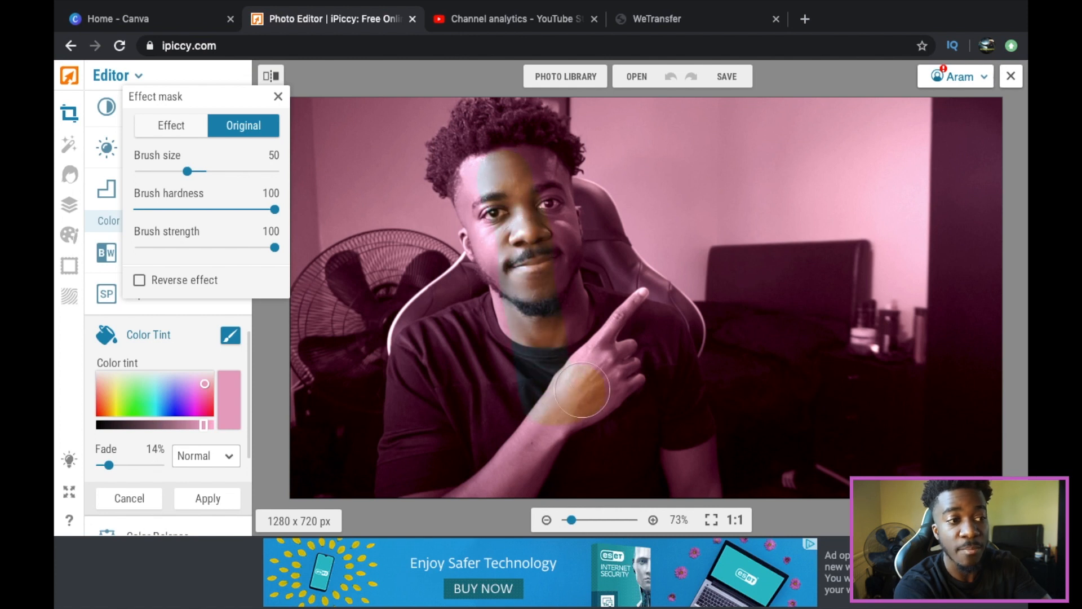
mouse_move(515, 440)
left_mouse_down()
mouse_move(466, 358)
mouse_move(433, 351)
mouse_move(420, 390)
mouse_move(418, 499)
mouse_move(474, 399)
mouse_move(465, 485)
mouse_move(509, 416)
mouse_move(506, 504)
mouse_move(547, 418)
mouse_move(546, 471)
mouse_move(581, 416)
mouse_move(601, 416)
mouse_move(619, 482)
mouse_move(586, 431)
mouse_move(628, 426)
mouse_move(662, 474)
mouse_move(660, 420)
mouse_move(685, 495)
mouse_move(657, 334)
mouse_move(563, 303)
mouse_move(551, 222)
mouse_move(554, 234)
mouse_move(518, 142)
mouse_move(488, 126)
mouse_move(459, 159)
mouse_move(526, 128)
mouse_move(522, 183)
left_mouse_up()
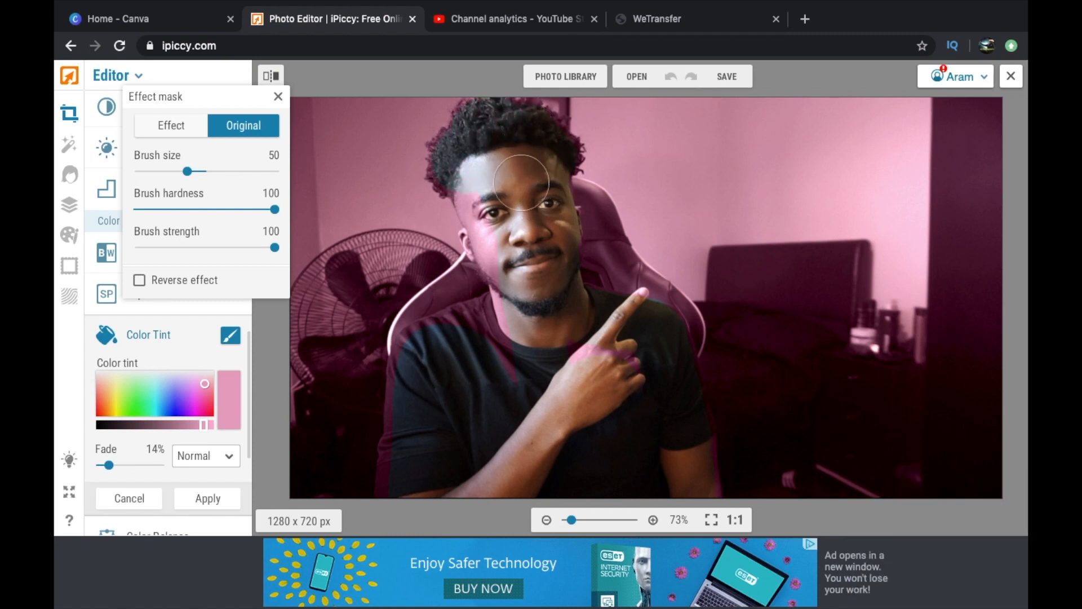
mouse_move(510, 259)
left_mouse_down()
mouse_move(610, 356)
mouse_move(496, 341)
mouse_move(494, 320)
mouse_move(525, 293)
mouse_move(496, 324)
mouse_move(422, 351)
mouse_move(404, 507)
mouse_move(592, 463)
left_mouse_up()
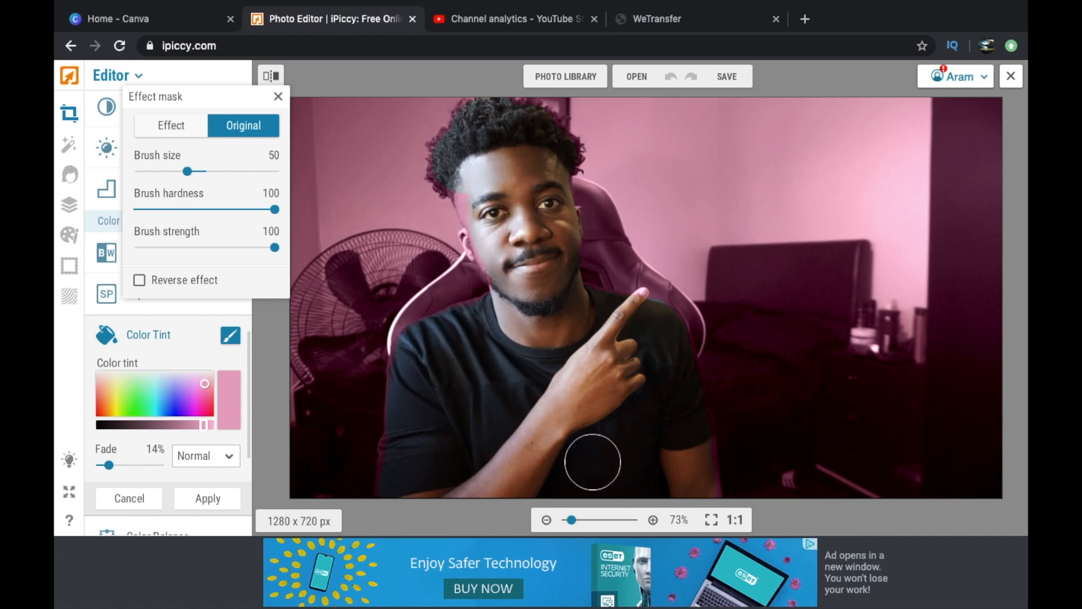
Reduce the mask brush size to 16 and restore the original colours along the edges of the arms and shirt.
left_click_drag(187, 171, 153, 172)
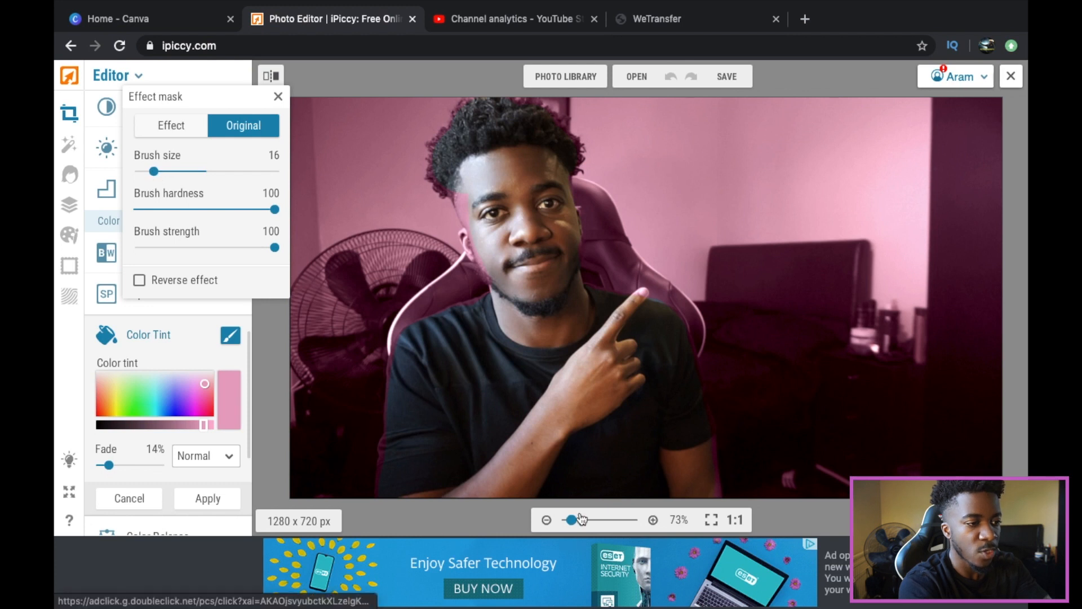
left_click_drag(574, 522, 582, 521)
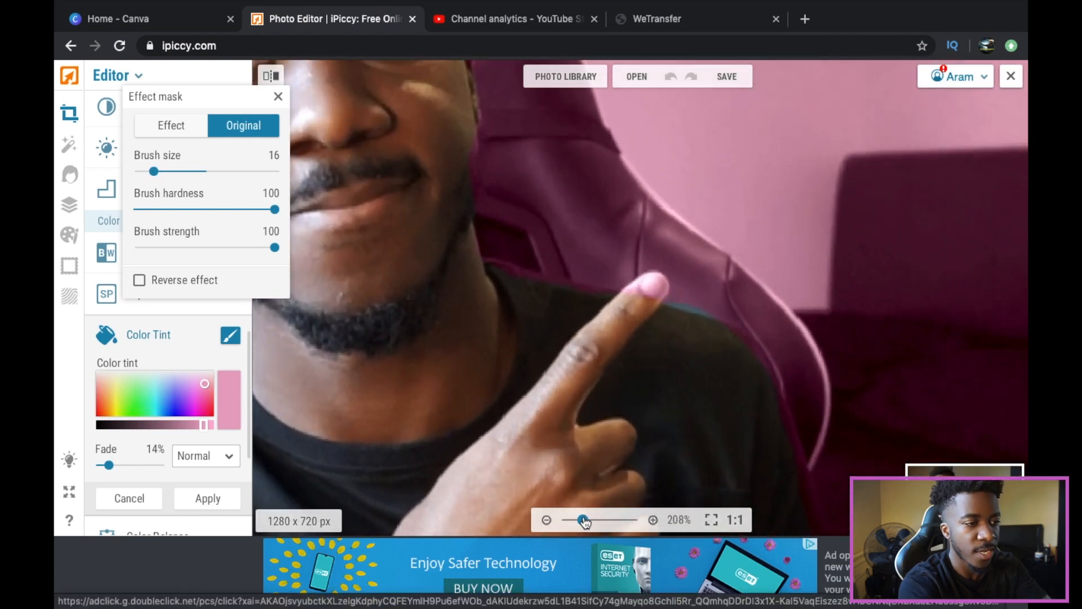
left_click_drag(965, 499, 976, 517)
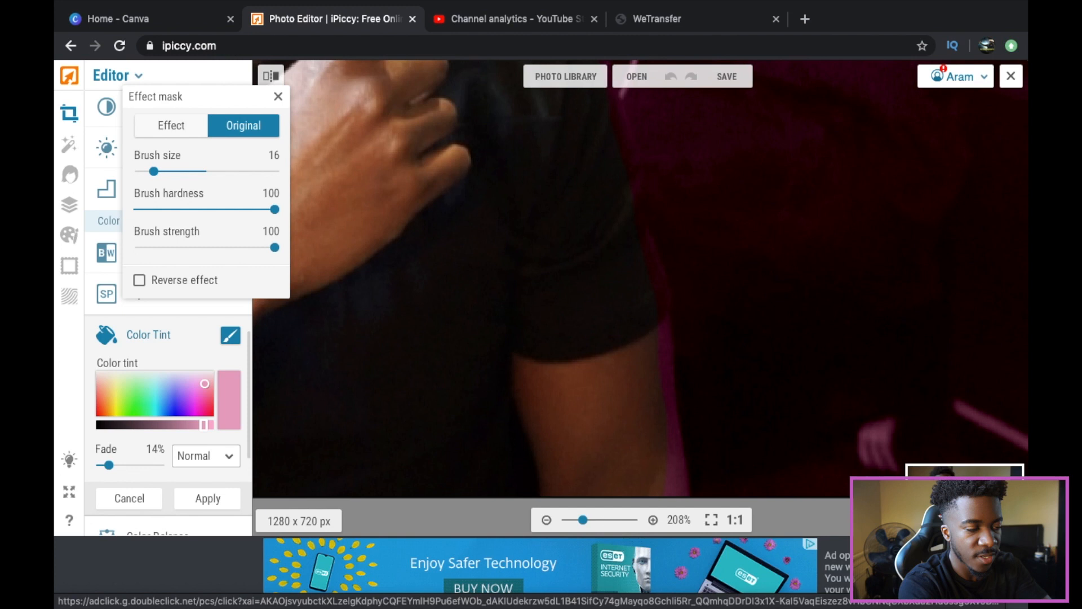
mouse_move(657, 323)
left_mouse_down()
mouse_move(645, 304)
mouse_move(644, 364)
left_mouse_up()
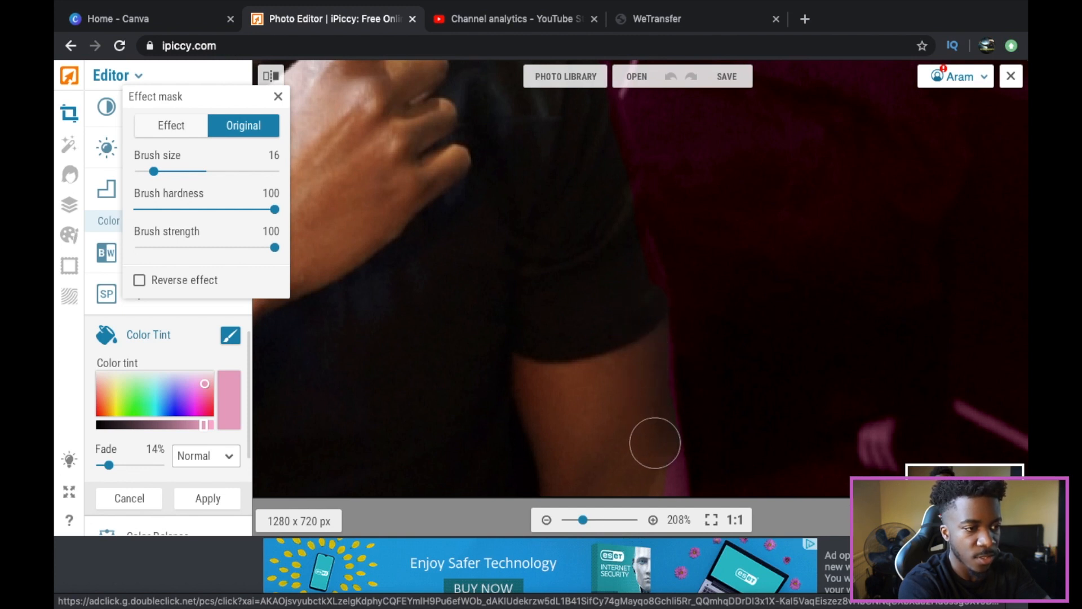
mouse_move(974, 516)
left_mouse_down()
mouse_move(947, 484)
mouse_move(941, 521)
left_mouse_up()
left_click_drag(482, 270, 453, 449)
left_click_drag(935, 519, 941, 479)
Reduce the mask brush size to 6 and clean up the tint along the edges of the face and hair.
left_click_drag(154, 171, 144, 172)
left_click_drag(582, 520, 601, 519)
mouse_move(943, 481)
left_mouse_down()
mouse_move(934, 477)
mouse_move(955, 473)
mouse_move(943, 472)
left_mouse_up()
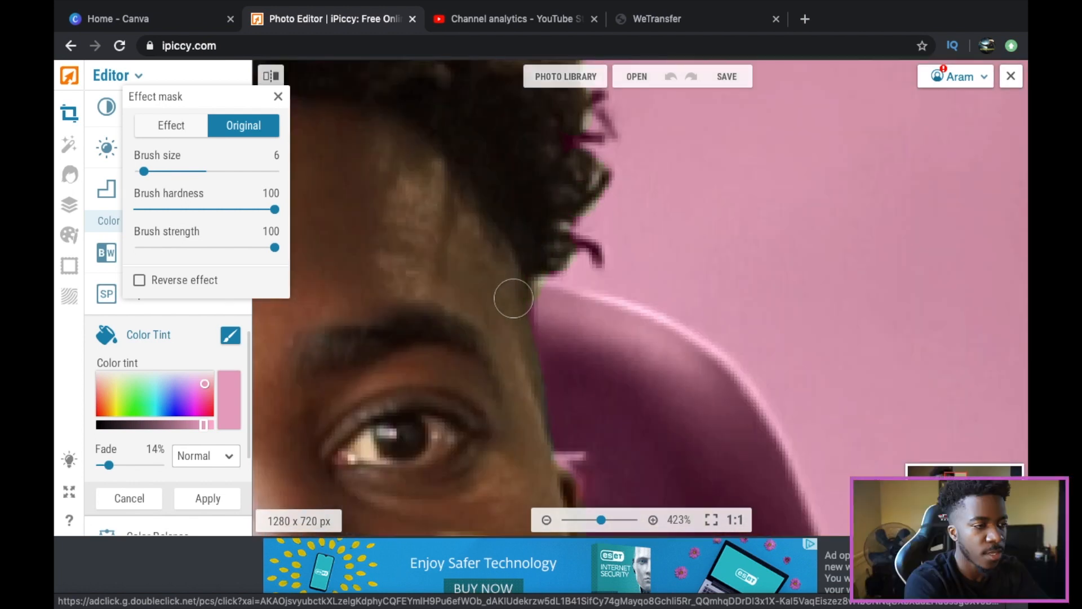
Close the effect mask and apply the pink Color Tint to the photo's background.
left_click(710, 520)
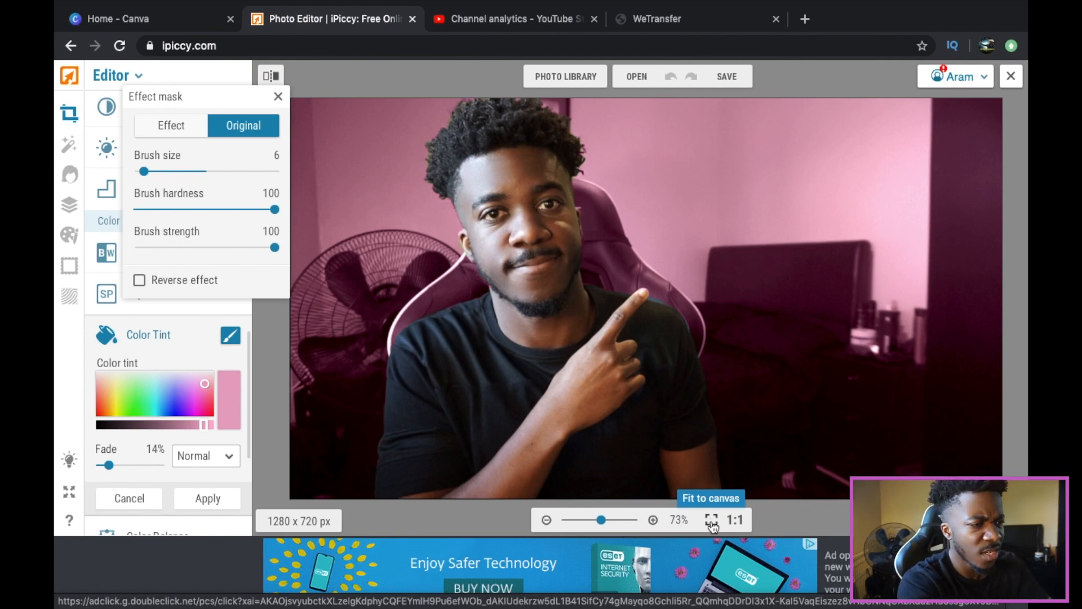
left_click(278, 97)
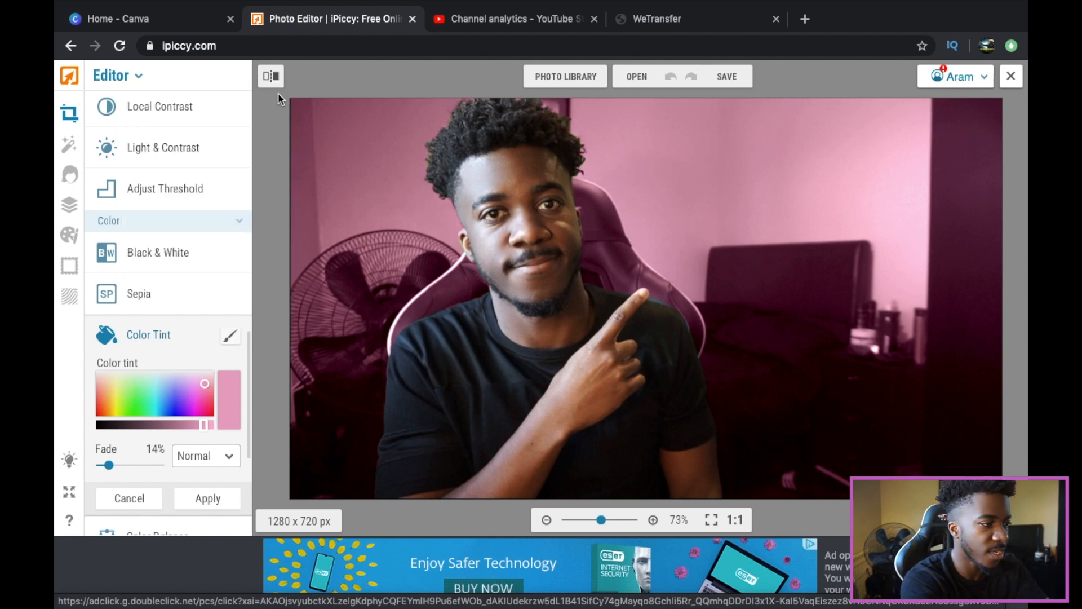
left_click(213, 501)
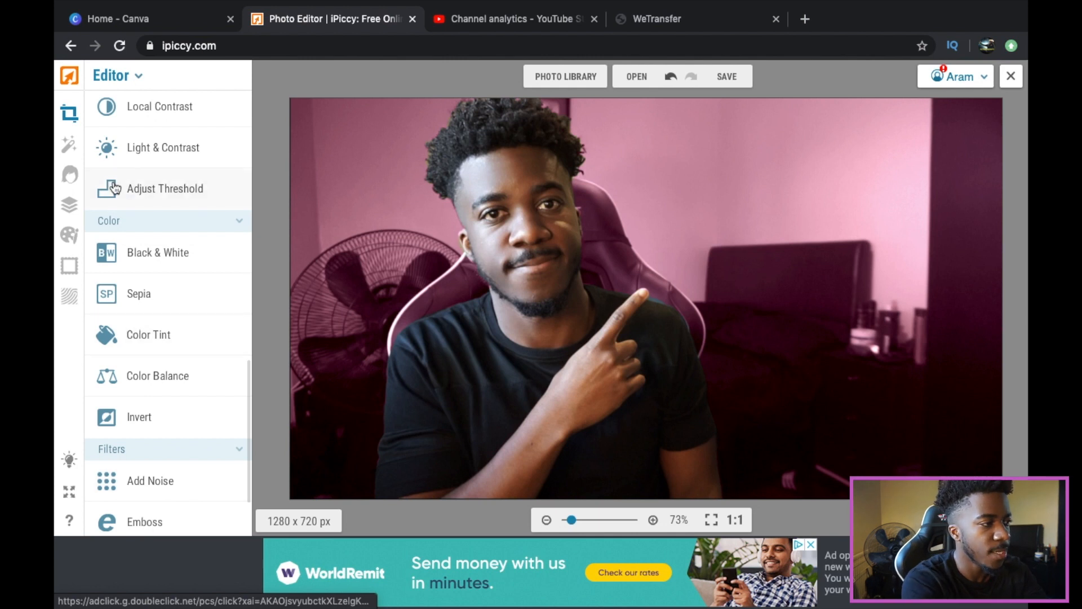
Add a black Geometric square sticker beside the head, stretch it into a wide bar and tilt it slightly counter-clockwise.
left_click(72, 207)
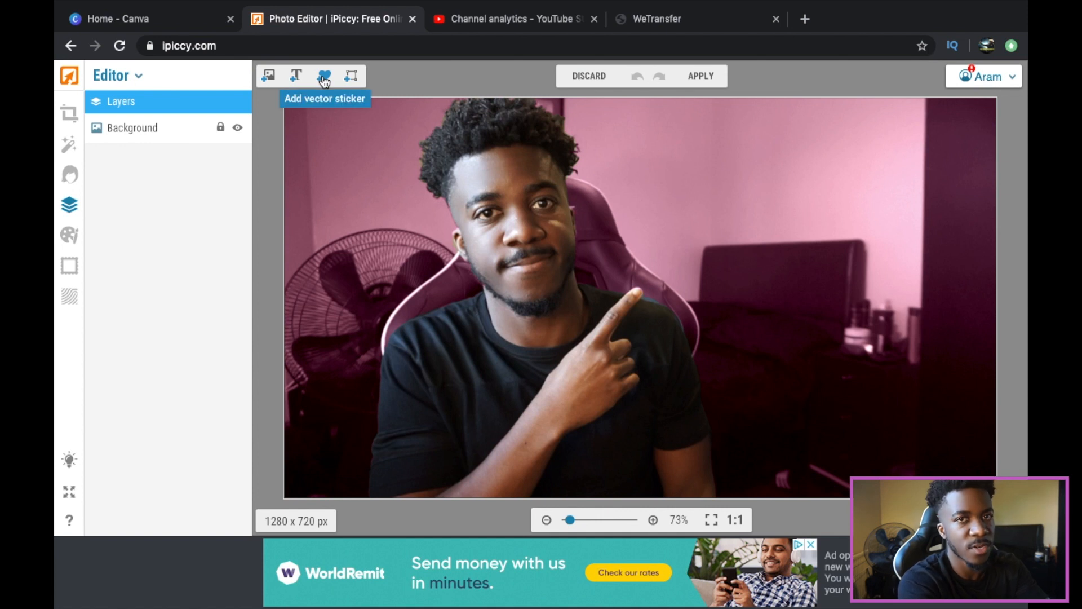
left_click(324, 82)
left_click(162, 136)
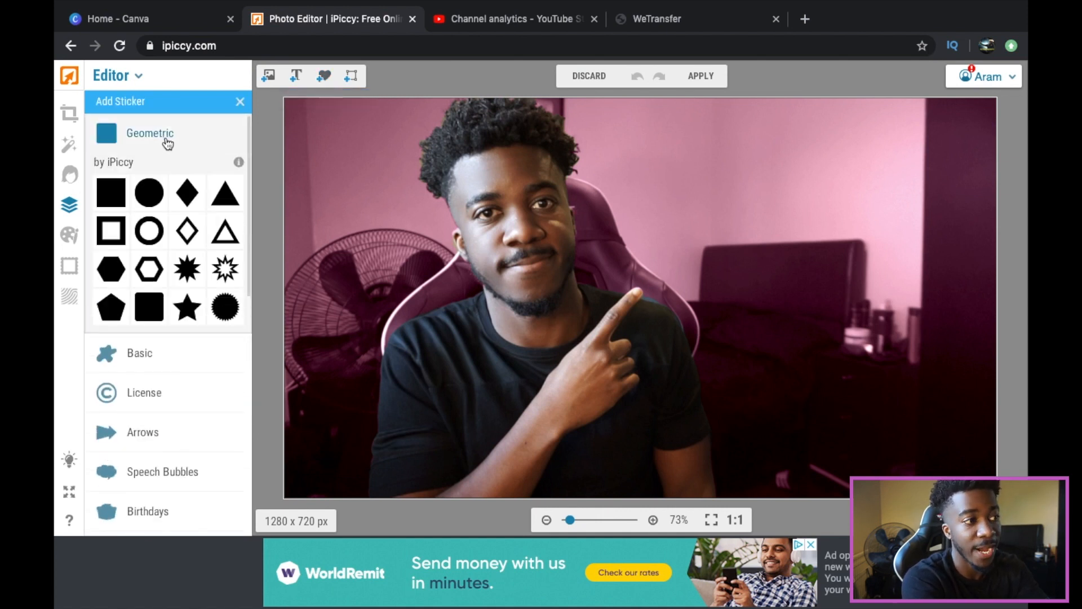
left_click_drag(118, 187, 721, 208)
left_click_drag(721, 169, 981, 196)
left_click_drag(809, 107, 801, 107)
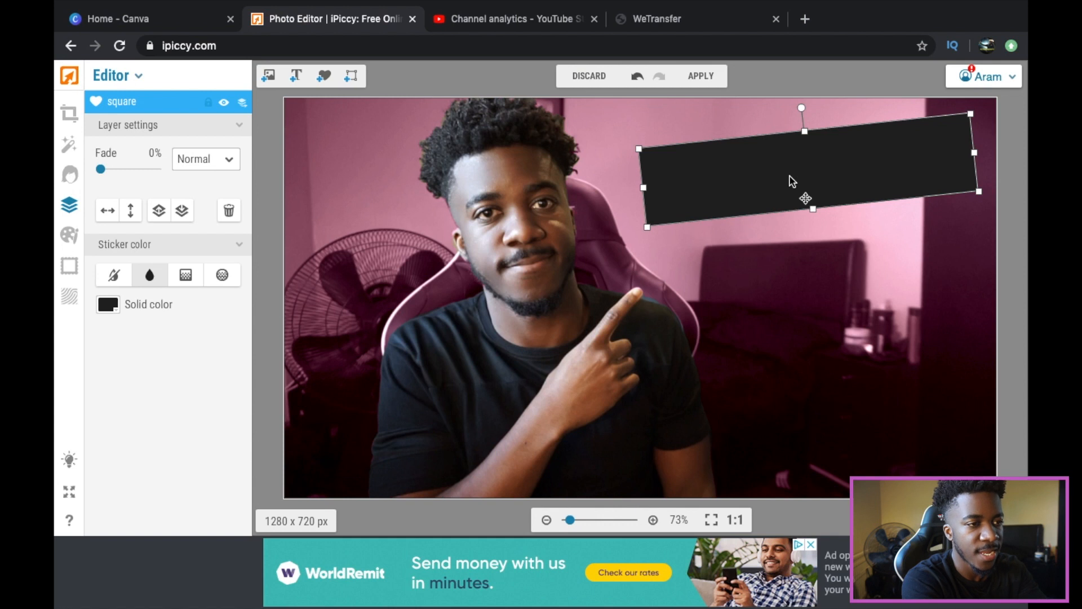
Duplicate the tilted black bar three times.
right_click(790, 176)
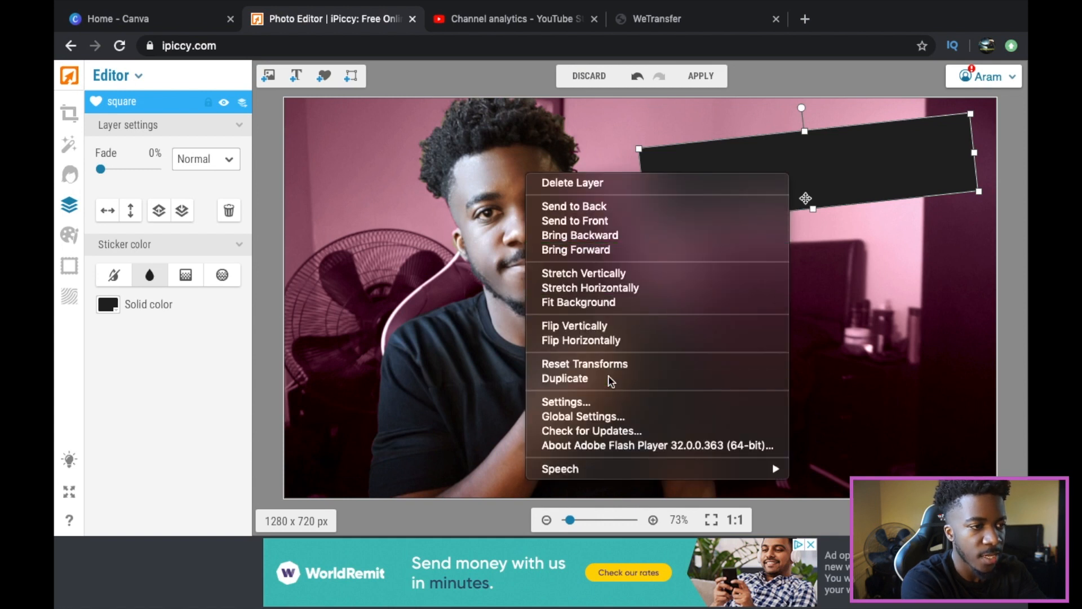
left_click(566, 378)
right_click(748, 193)
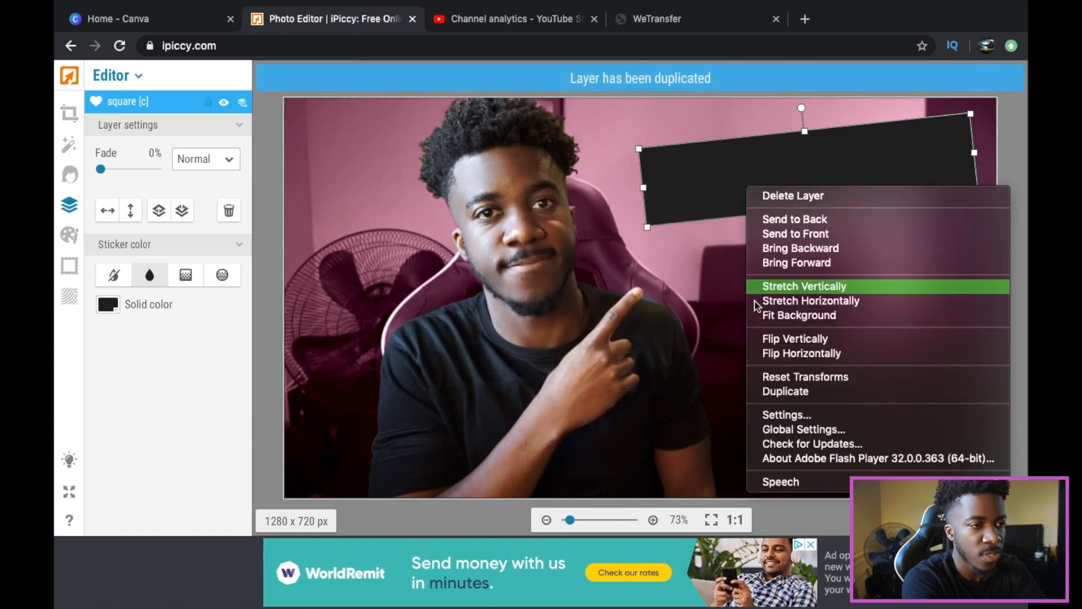
left_click(758, 389)
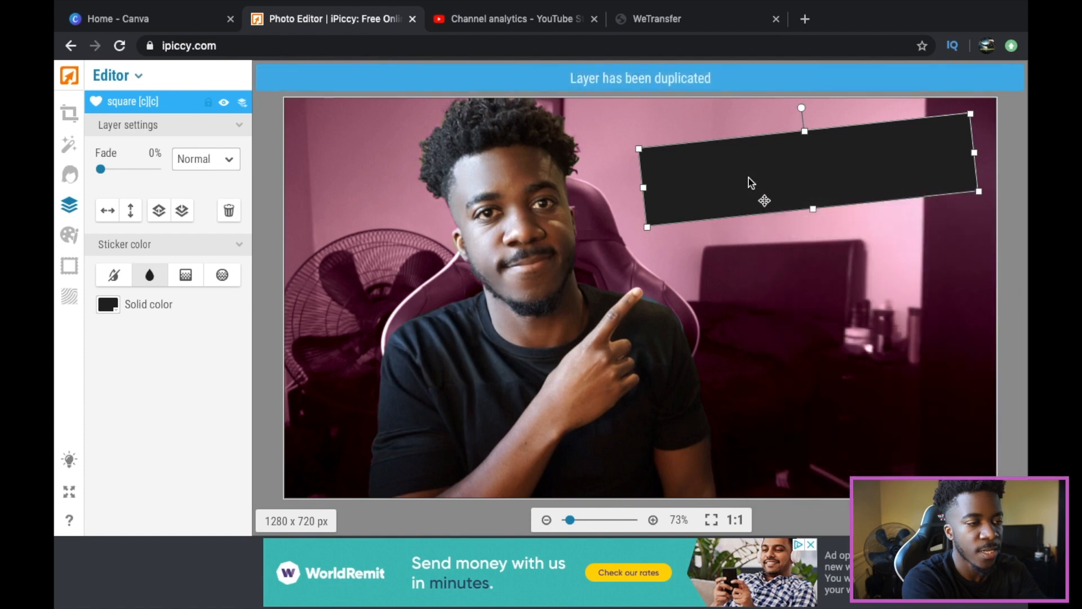
right_click(749, 180)
left_click(770, 382)
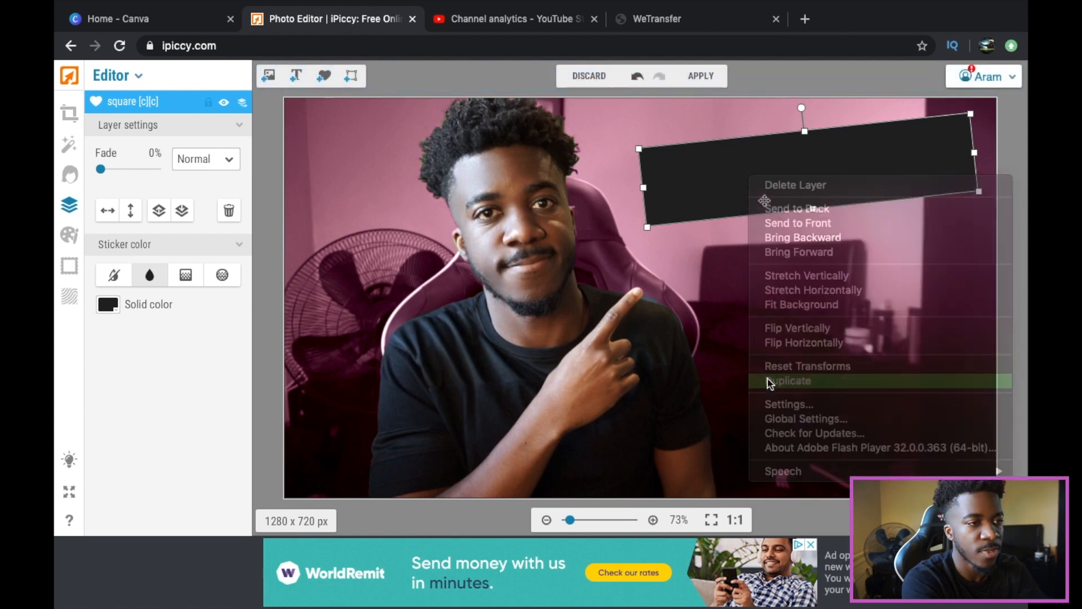
Stack the three duplicate bars below the first one, tilting the second and fourth bars the opposite way.
left_click_drag(749, 181, 748, 275)
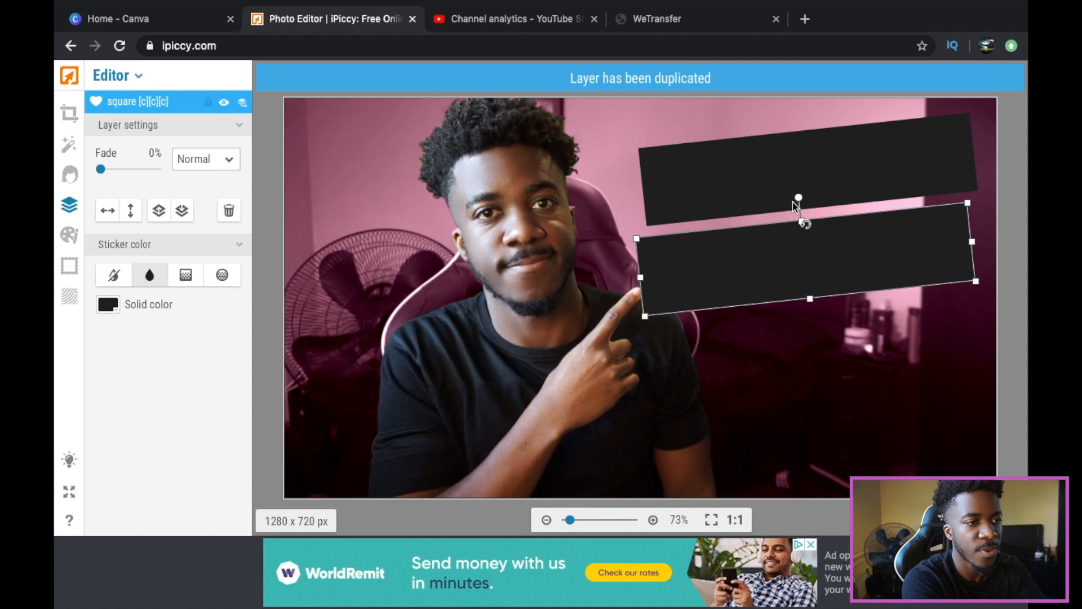
left_click_drag(796, 205, 806, 202)
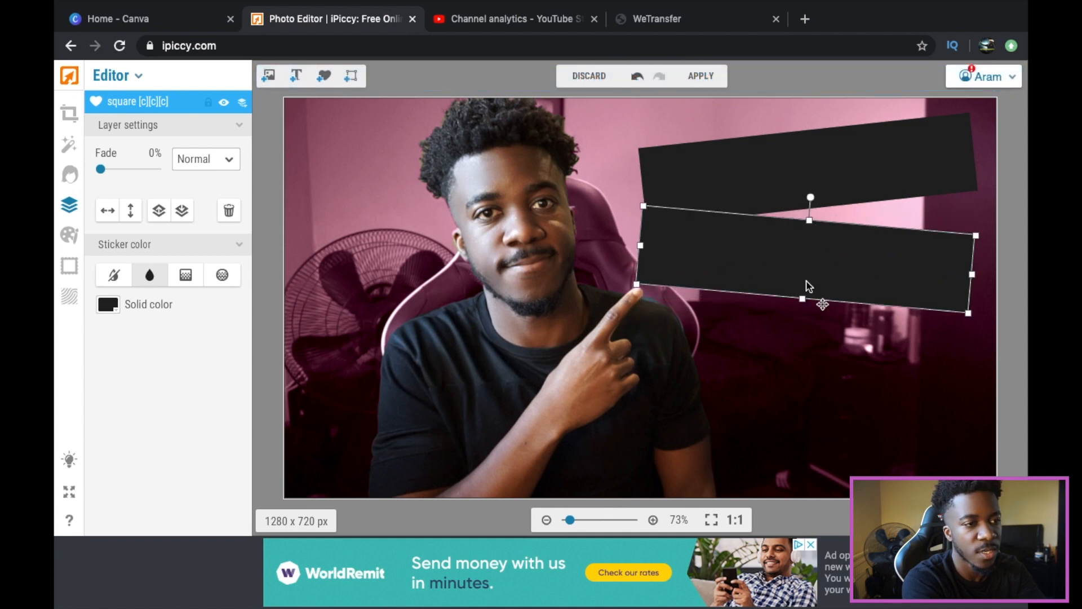
left_click_drag(833, 171, 823, 343)
left_click(788, 160)
left_click_drag(790, 162, 787, 407)
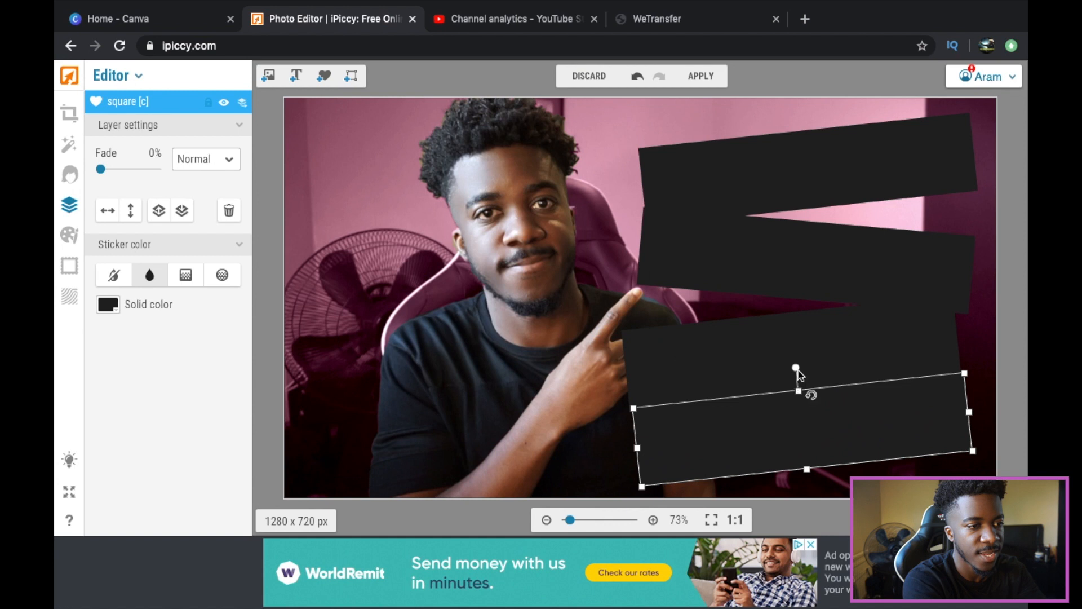
left_click_drag(805, 368, 814, 363)
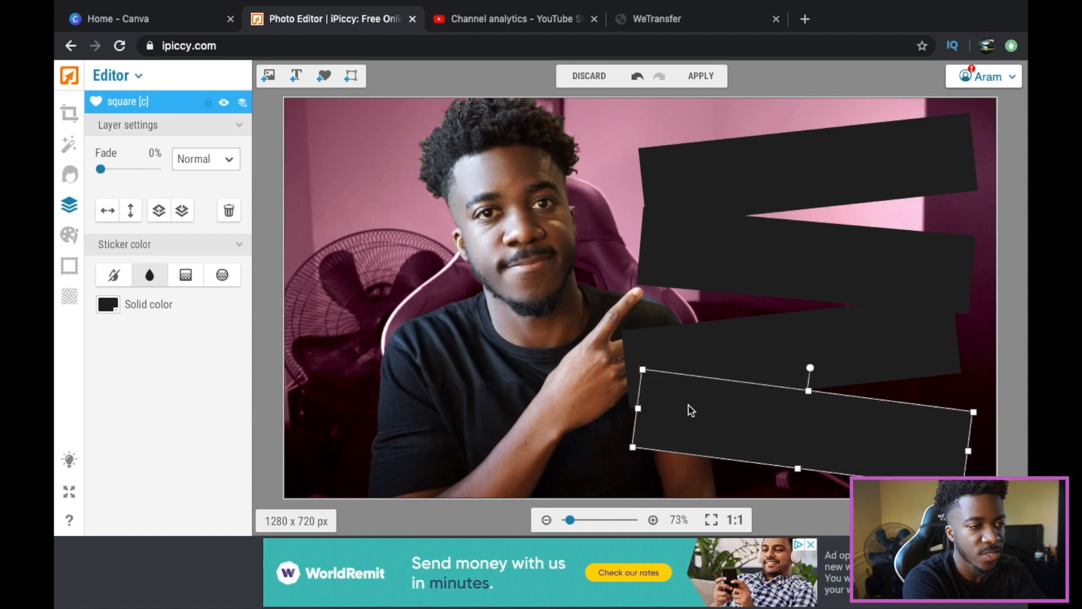
Shorten the lower three bars from their ends nearest the subject, then nudge the top bar toward the head and slightly upward.
left_click_drag(641, 410, 725, 424)
left_click(709, 367)
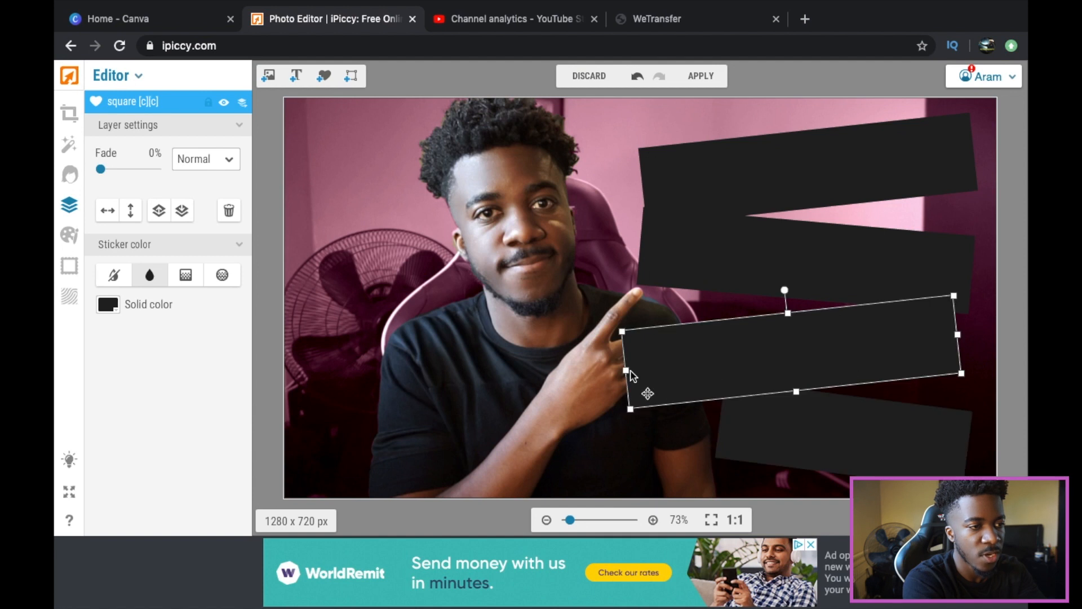
left_click_drag(626, 373, 706, 368)
left_click_drag(780, 355, 782, 349)
left_click(766, 267)
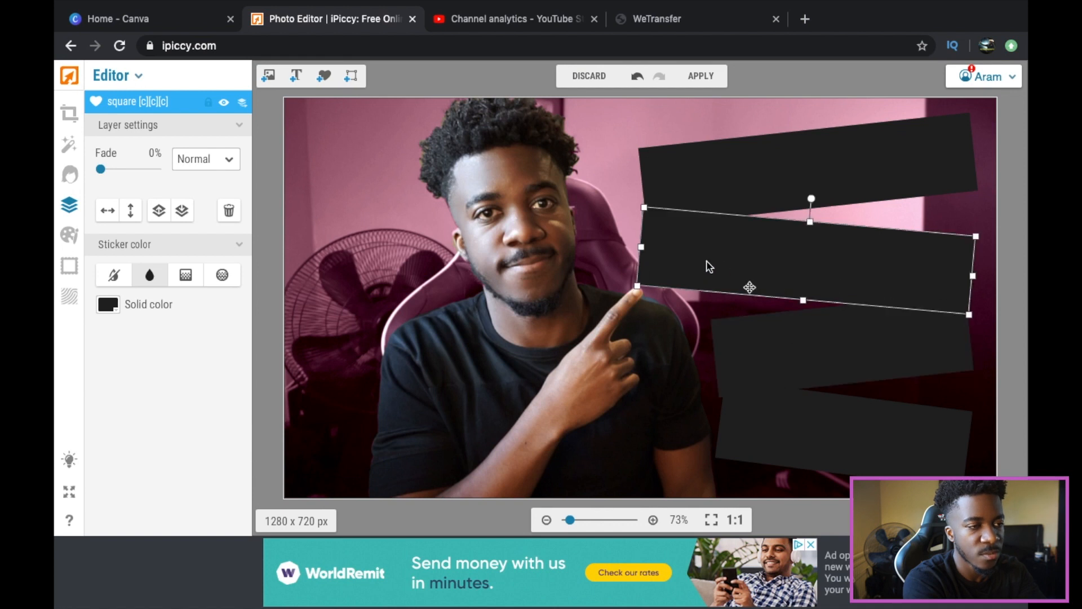
left_click_drag(650, 247, 676, 243)
left_click_drag(708, 172, 701, 162)
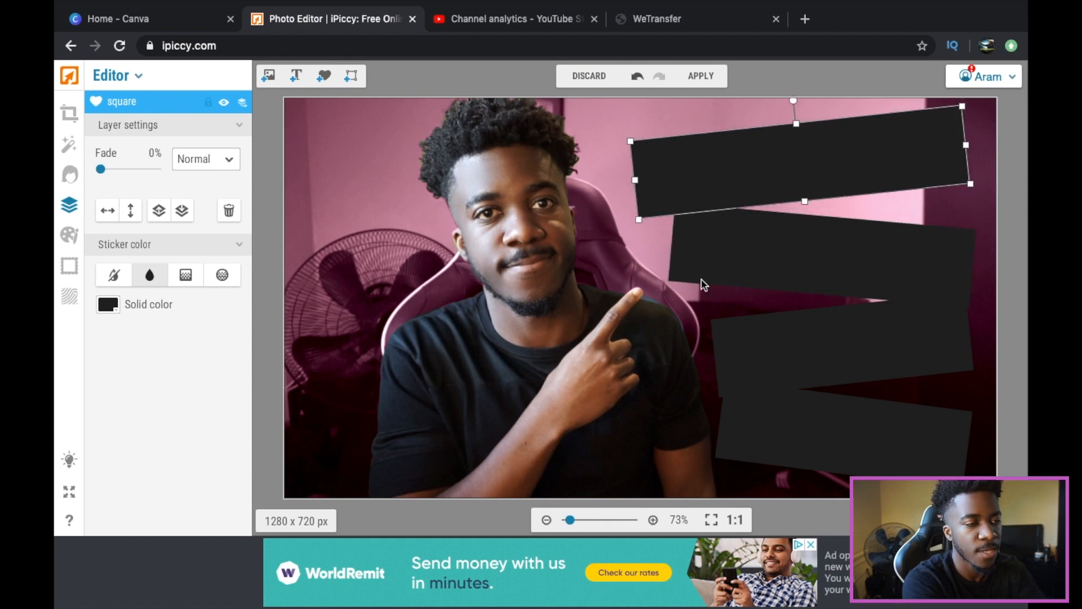
Set the top bar's solid color to pure black and the second bar's to white FFFFFF.
left_click(107, 304)
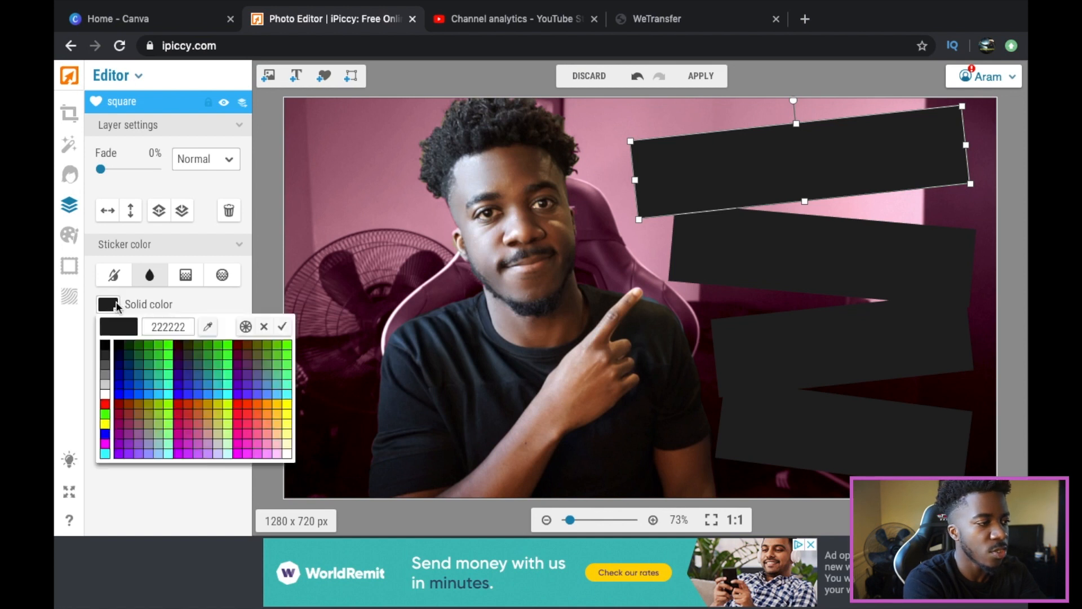
left_click(116, 345)
left_click(105, 346)
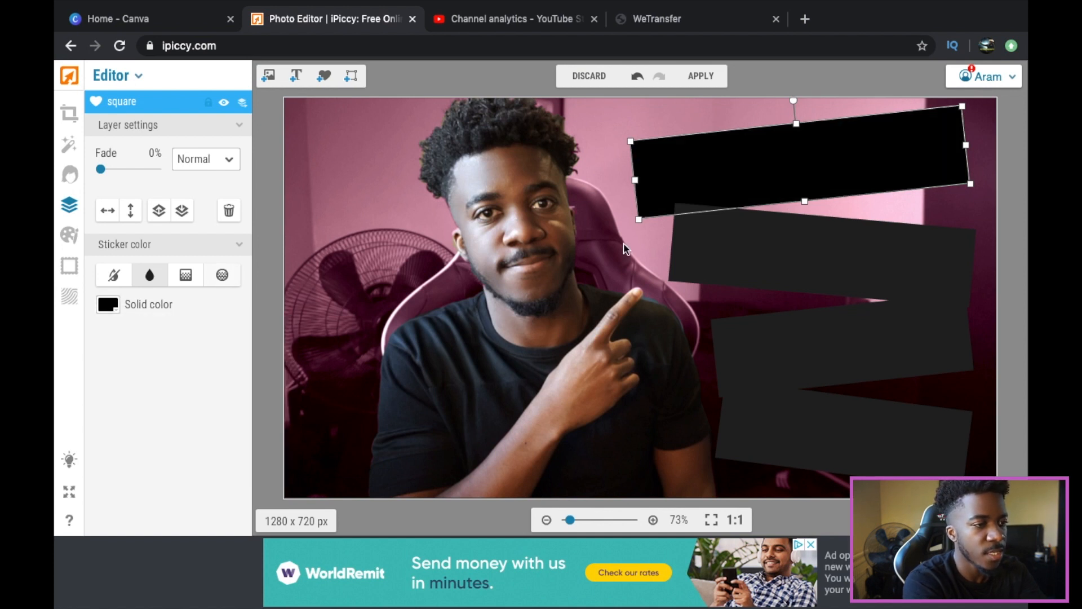
left_click(730, 259)
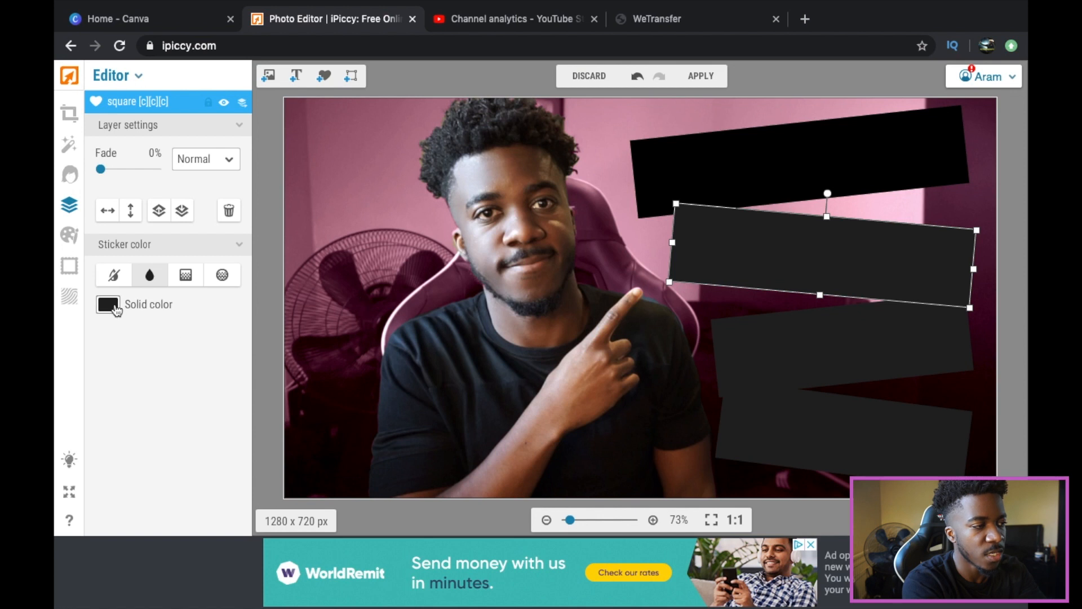
left_click(108, 305)
left_click(105, 395)
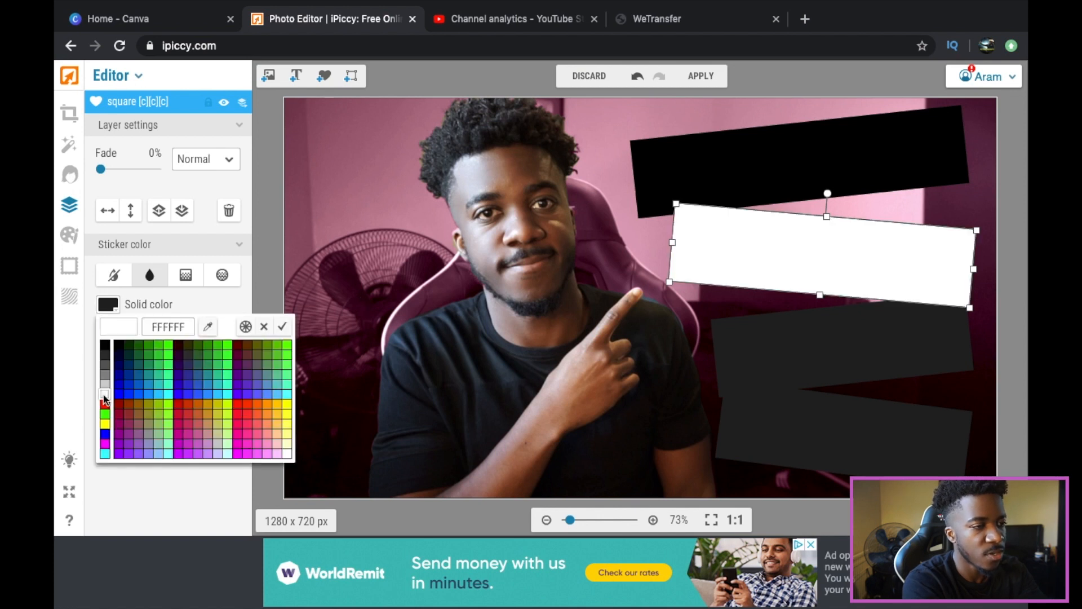
left_click(105, 398)
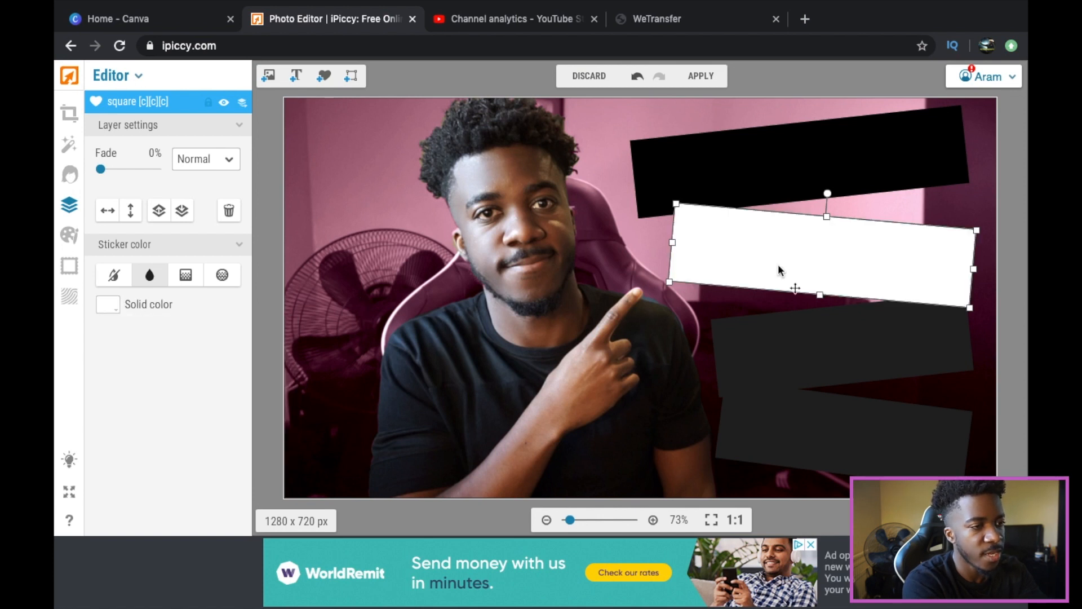
Set the third bar's solid color to black 000000.
left_click(765, 343)
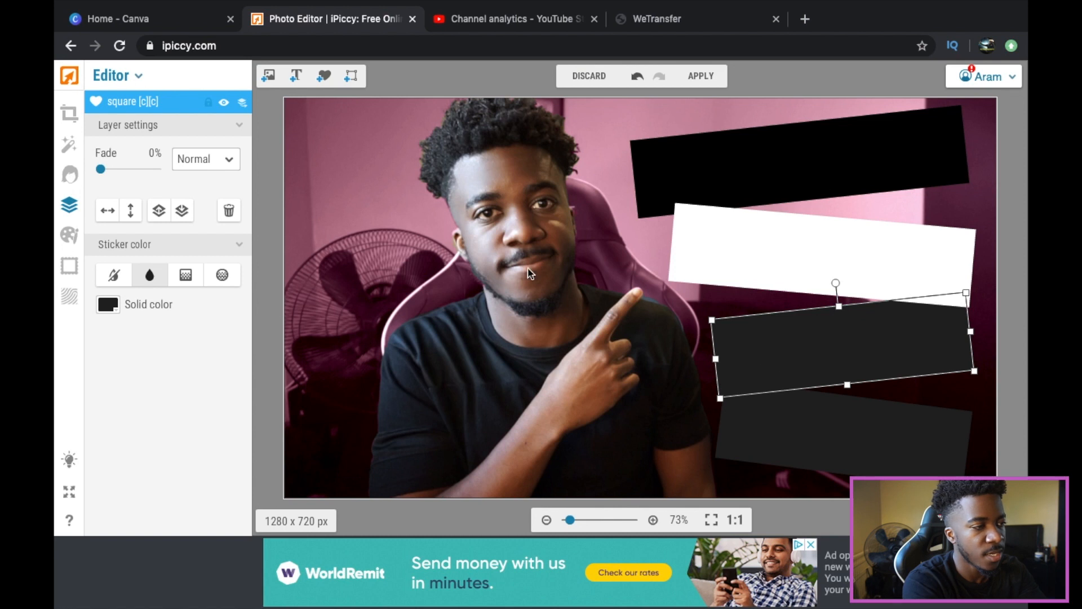
left_click(108, 306)
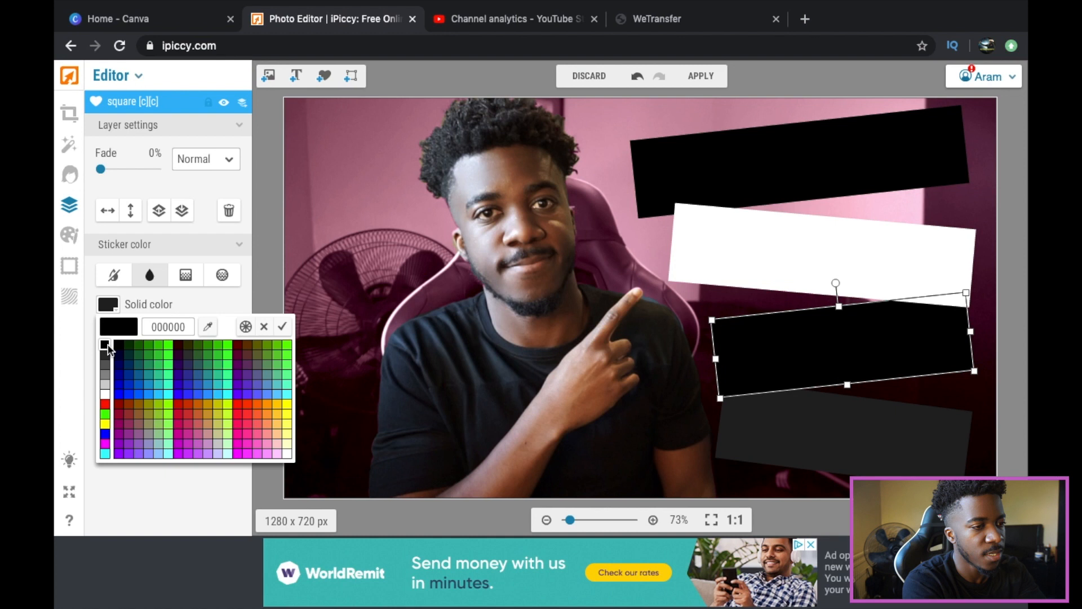
left_click(108, 345)
Color the fourth bar bright yellow and the third bar medium gray.
left_click(781, 461)
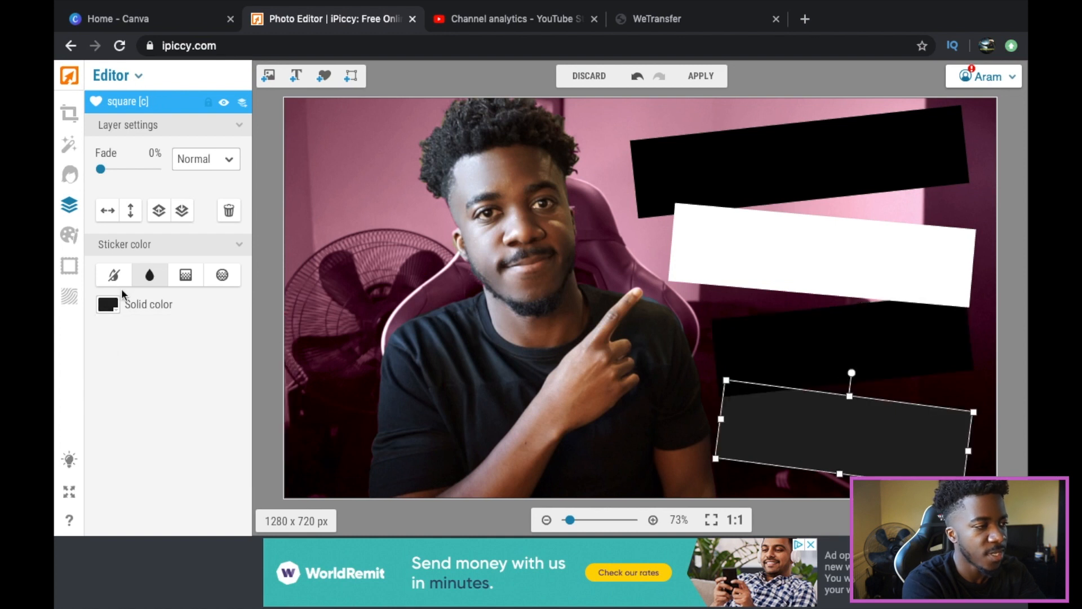
left_click(108, 305)
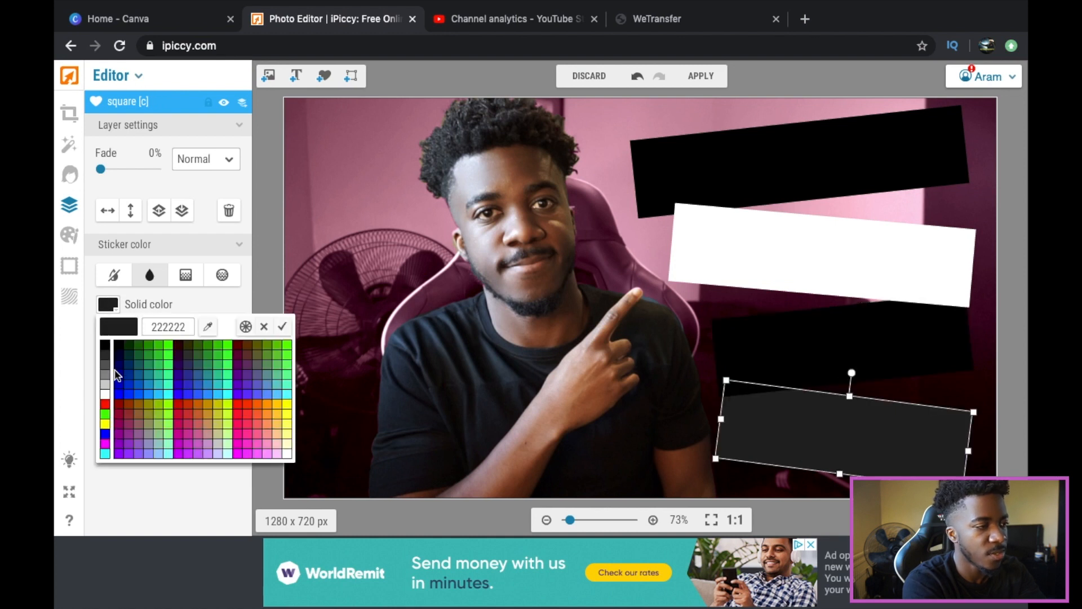
left_click(106, 426)
left_click(749, 340)
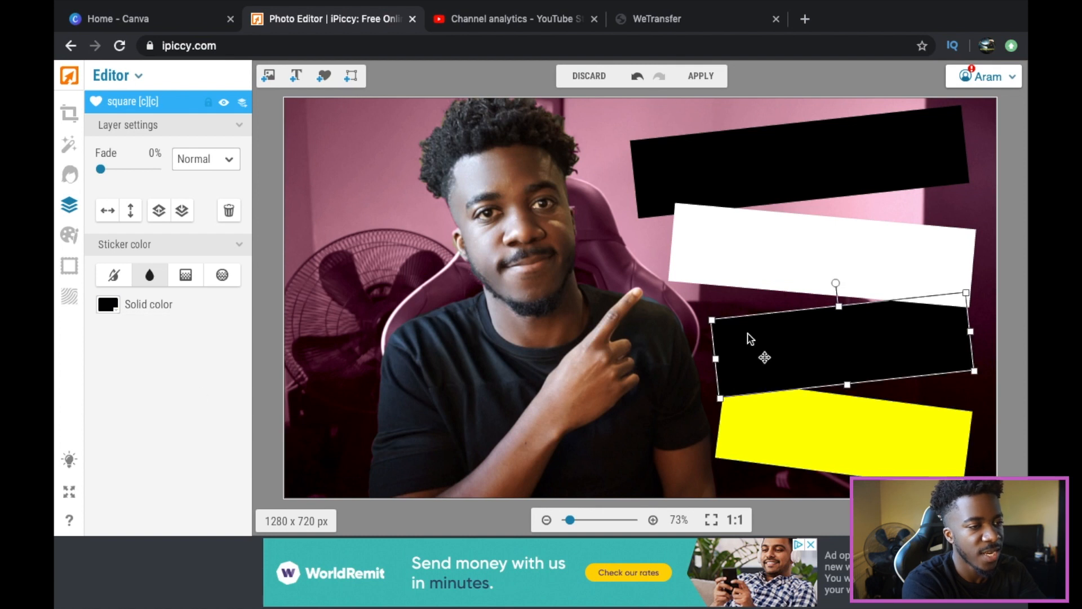
left_click(108, 305)
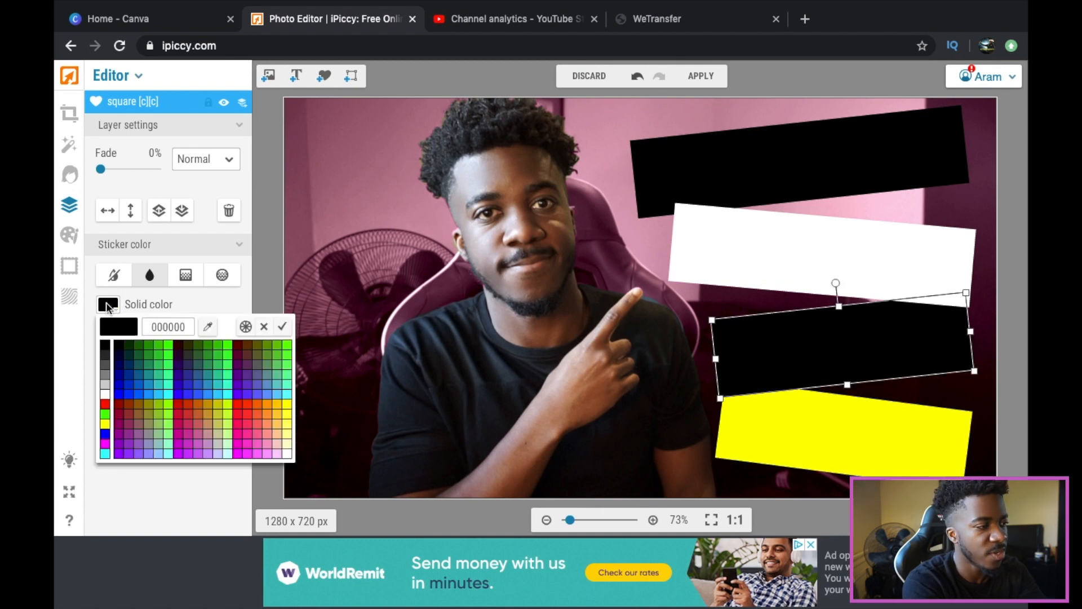
left_click(105, 374)
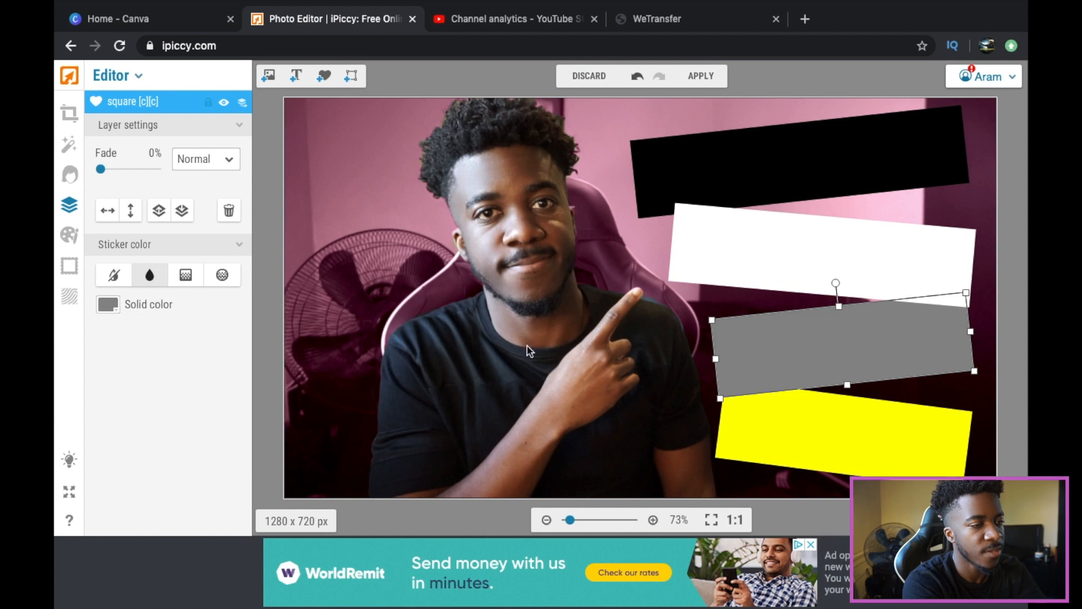
left_click(612, 253)
Bring the gray bar forward over the white one, and the yellow bar forward over the gray one.
left_click(869, 345)
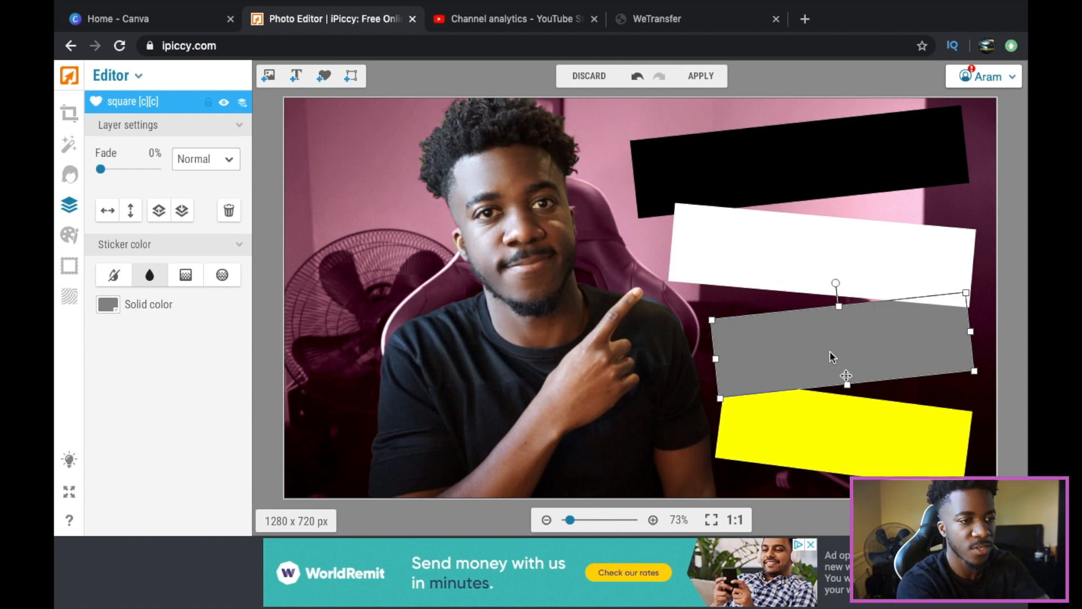
left_click(166, 217)
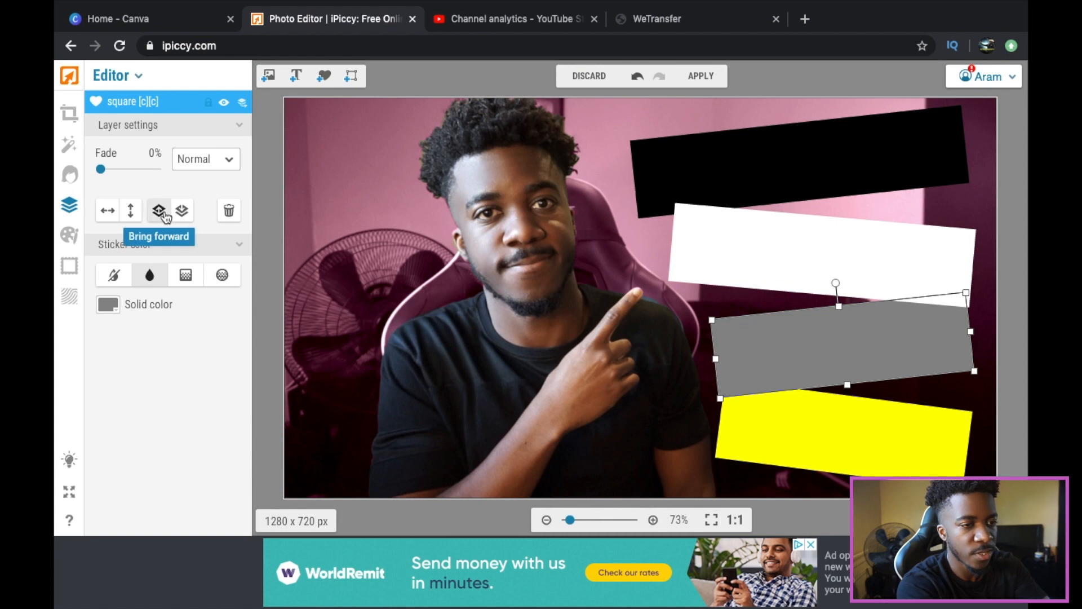
left_click(801, 449)
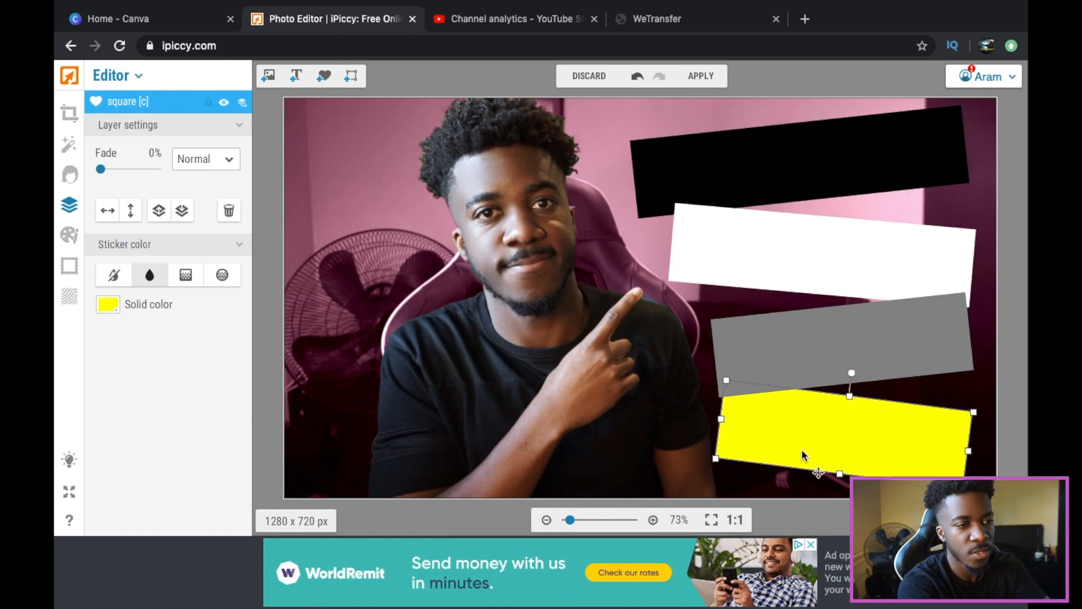
left_click(163, 216)
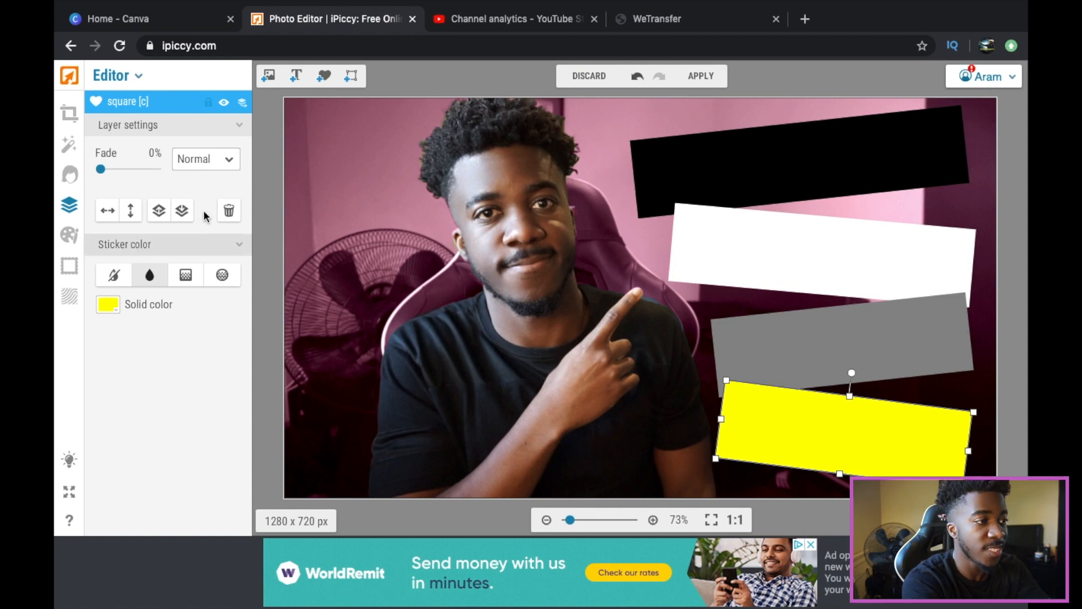
Add a text layer to the image and set its font to Bangers.
left_click(297, 79)
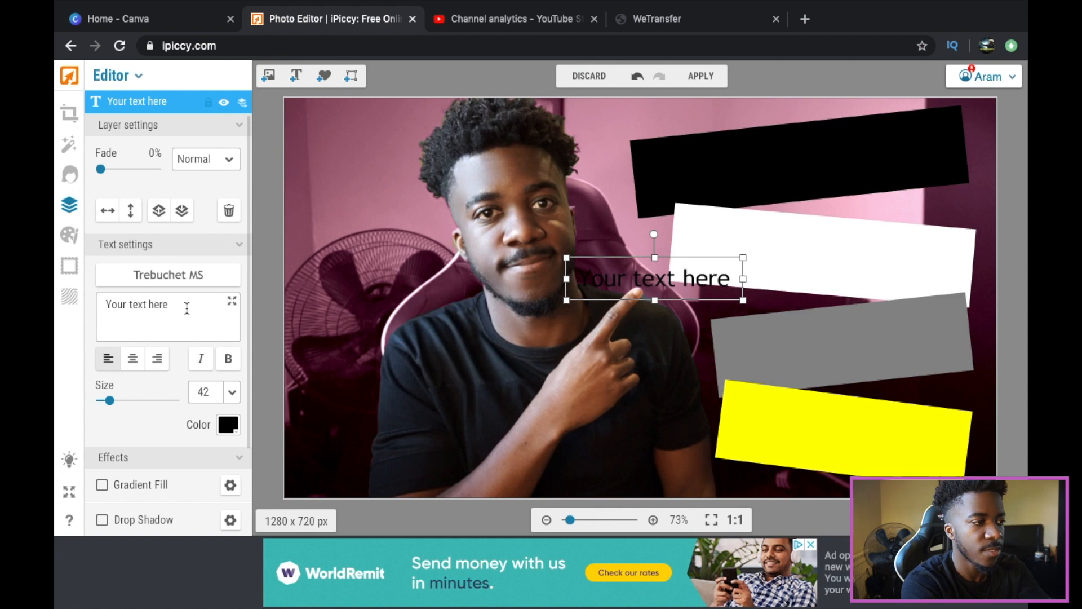
left_click_drag(187, 308, 76, 298)
left_click(175, 273)
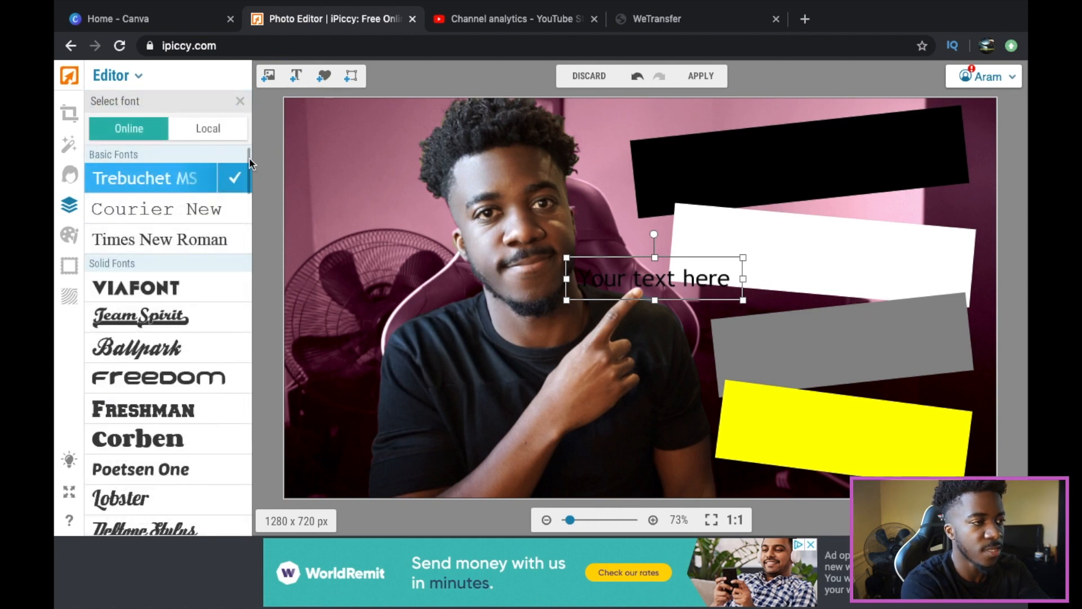
left_click_drag(249, 158, 243, 324)
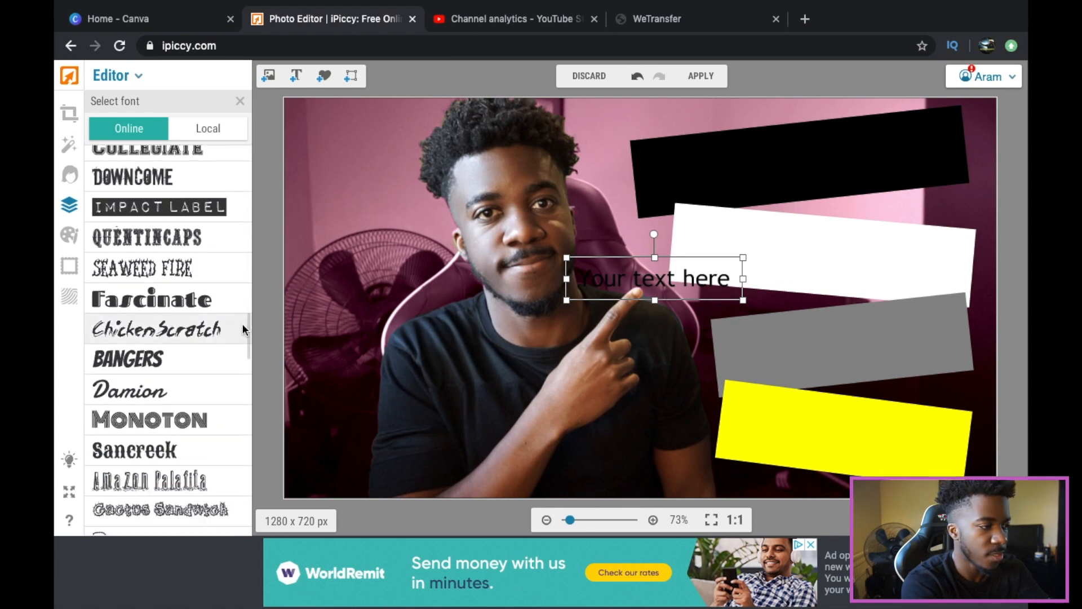
left_click(173, 363)
Move the text onto the top black bar and tilt it counter-clockwise to match the bar's angle.
left_click_drag(643, 280, 712, 173)
left_click_drag(723, 130, 721, 131)
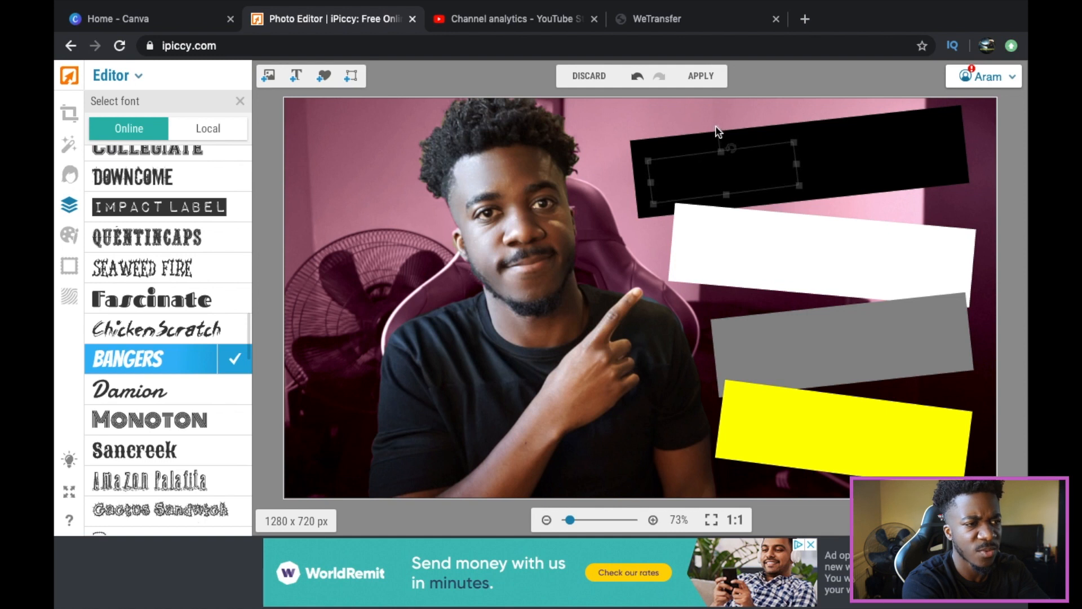
left_click_drag(718, 125, 718, 125)
left_click_drag(739, 176, 740, 168)
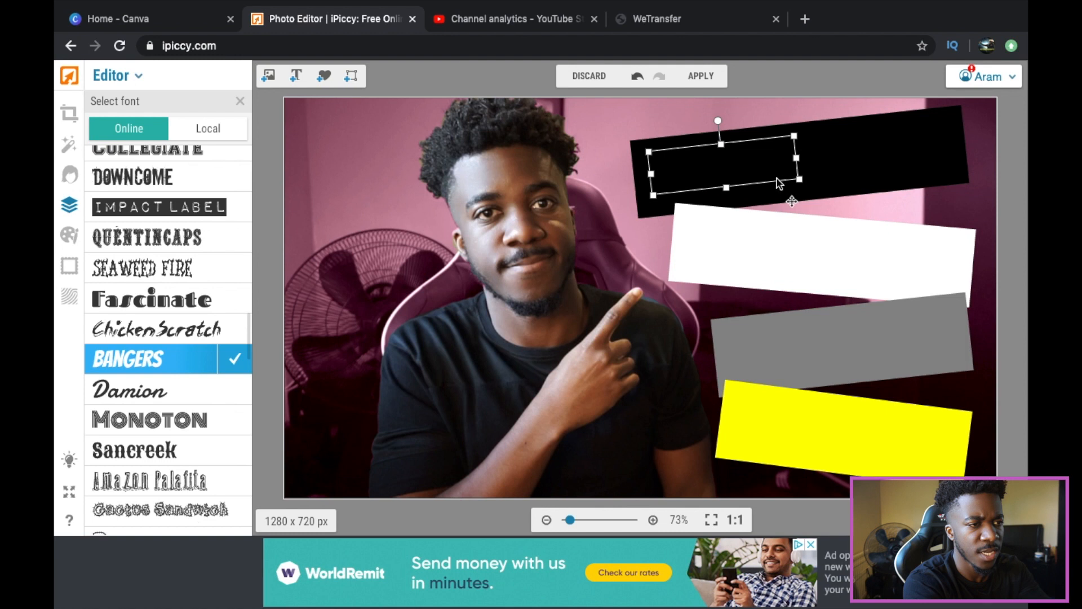
Close the font list and replace the placeholder text with "HOW TO MAKE A".
left_click(242, 102)
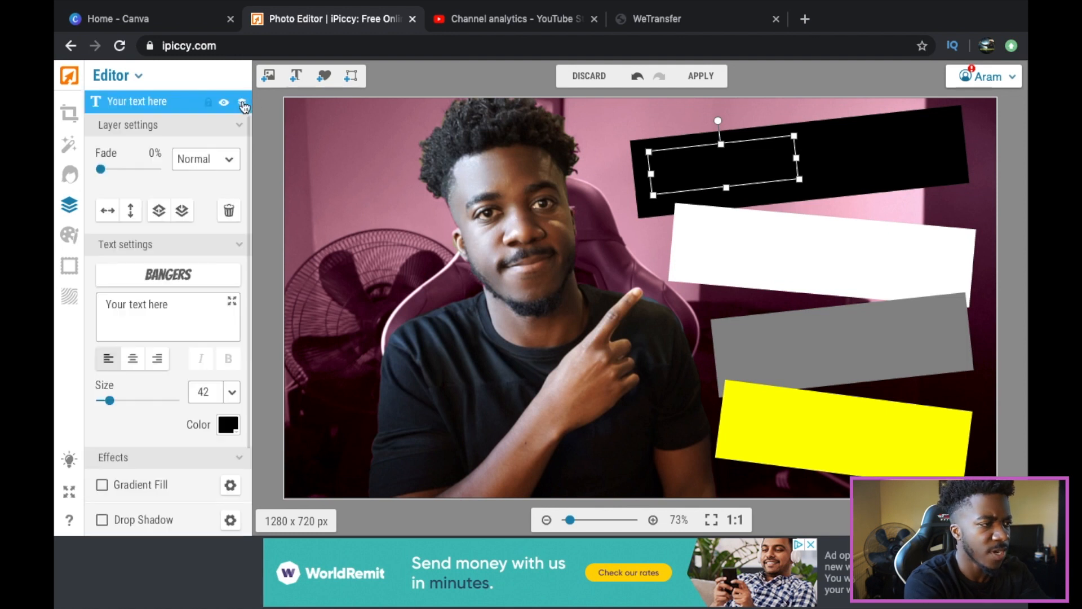
left_click_drag(190, 307, 55, 295)
type("How")
key("BackSpace")
key("BackSpace")
type("OW")
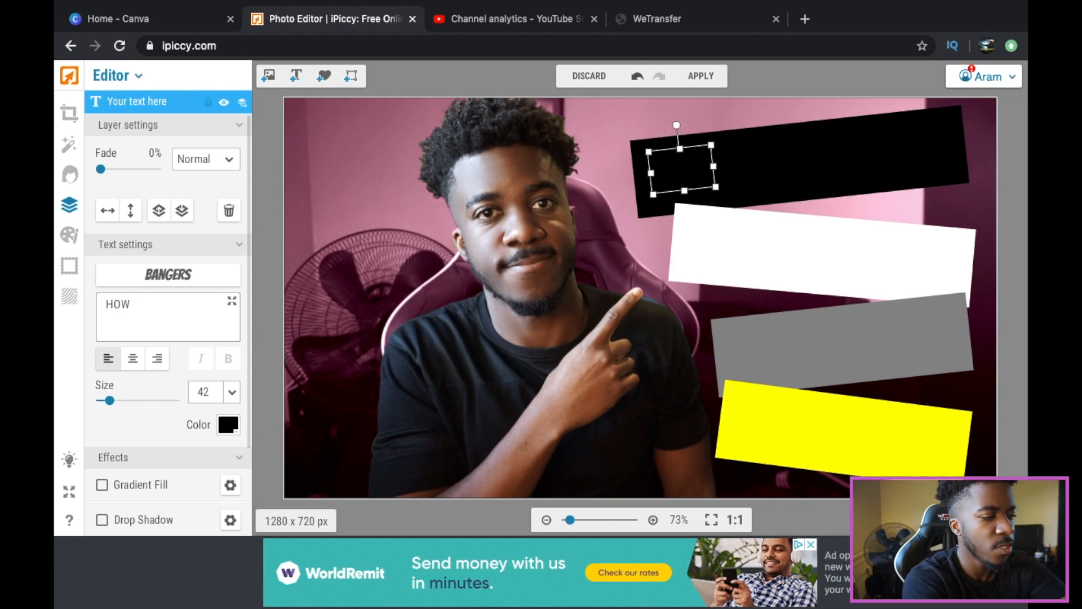
type(" TO MAKE A")
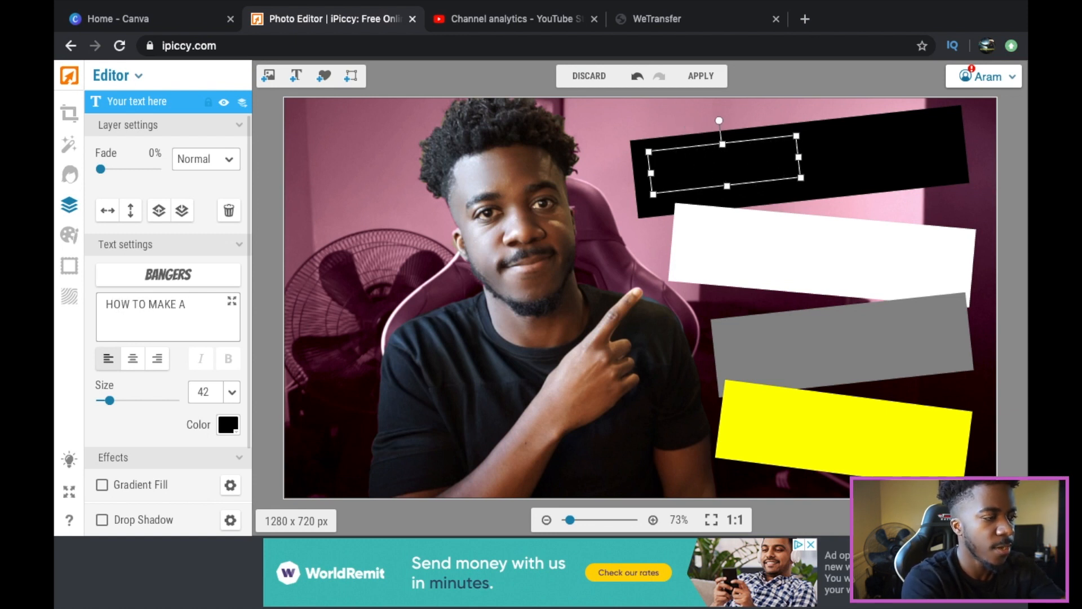
Color the "HOW TO MAKE A" text white FFFFFF, enlarge it to size 91 and center it on the black bar.
left_click_drag(804, 178, 864, 211)
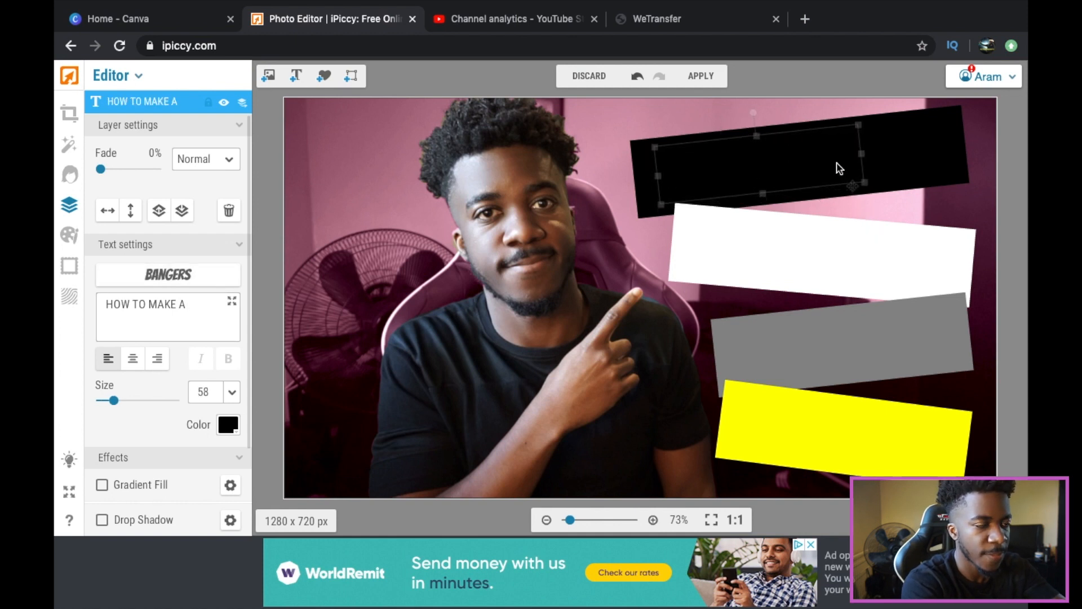
left_click(221, 427)
left_click(247, 468)
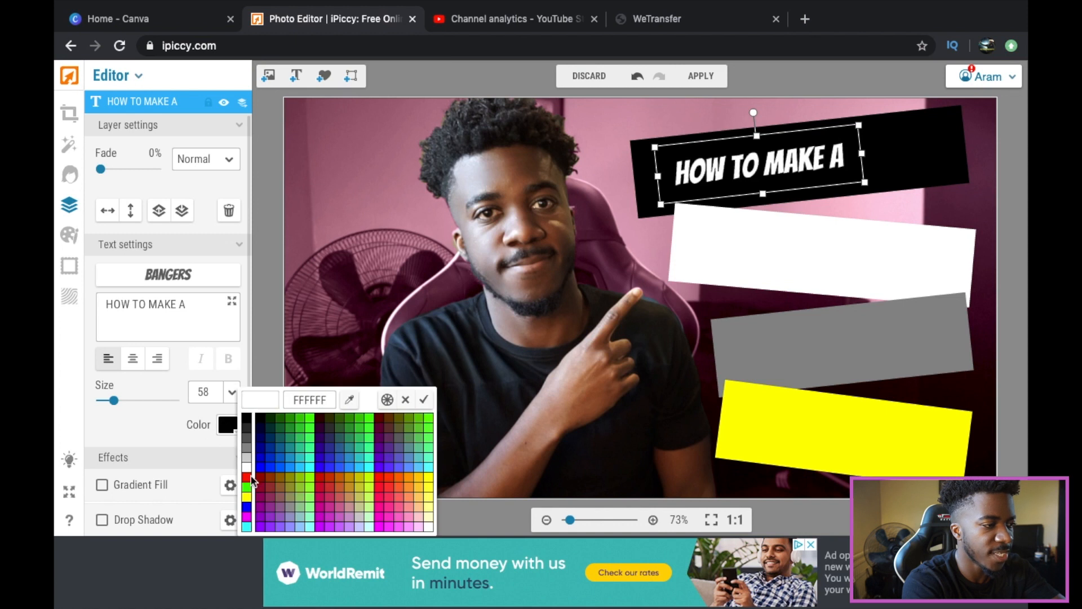
left_click(424, 400)
left_click_drag(866, 184, 985, 267)
left_click_drag(871, 177, 855, 165)
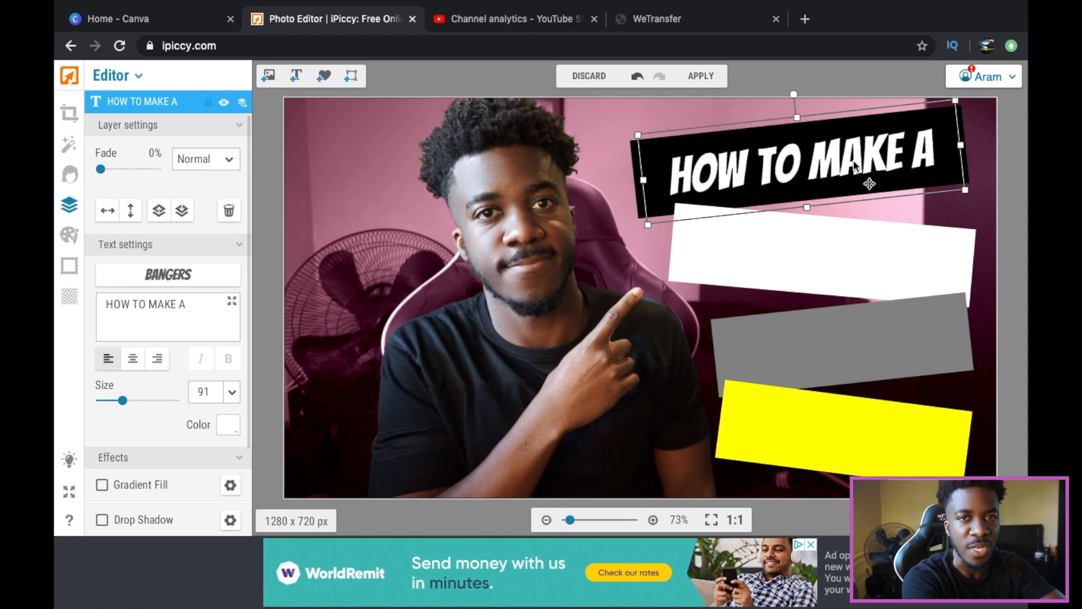
Duplicate the "HOW TO MAKE A" text layer and move the copy down onto the white bar.
right_click(833, 163)
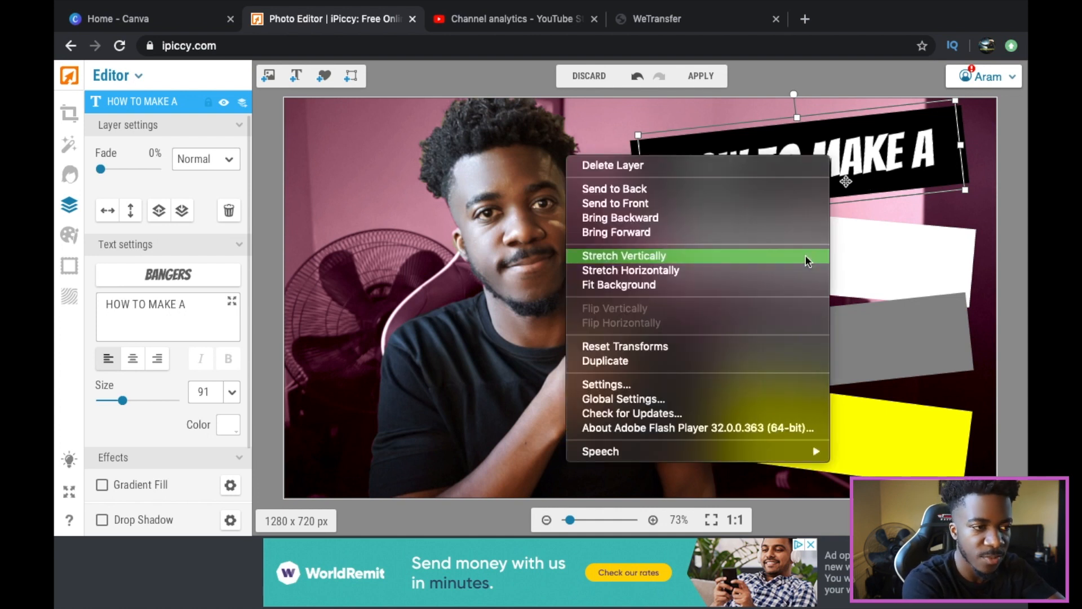
left_click(657, 367)
left_click_drag(784, 169, 758, 266)
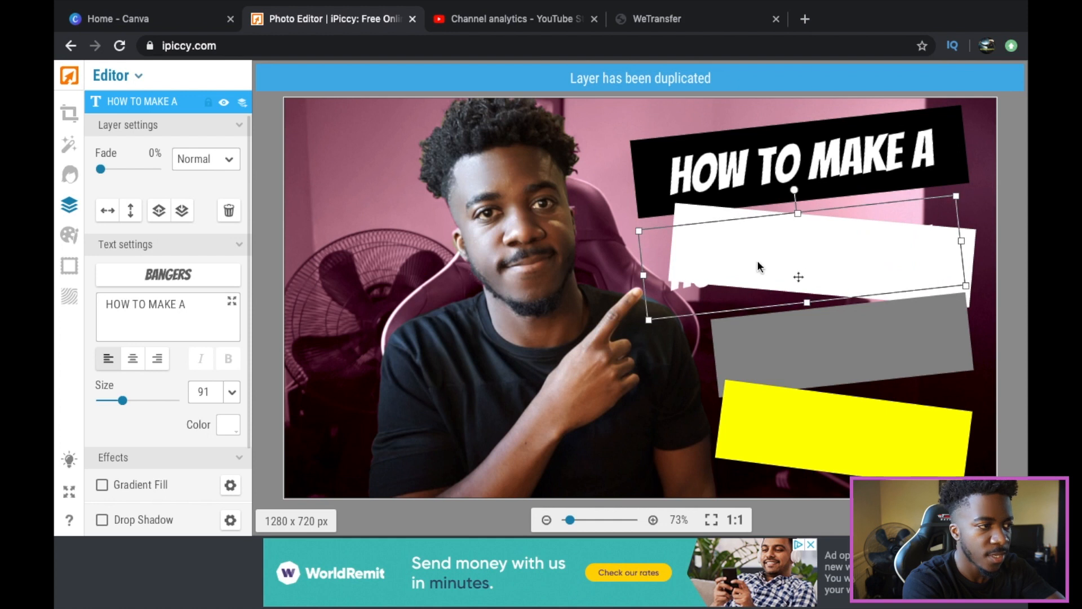
Color the copied text black, tilt it clockwise to match the white bar and center it there.
left_click(229, 427)
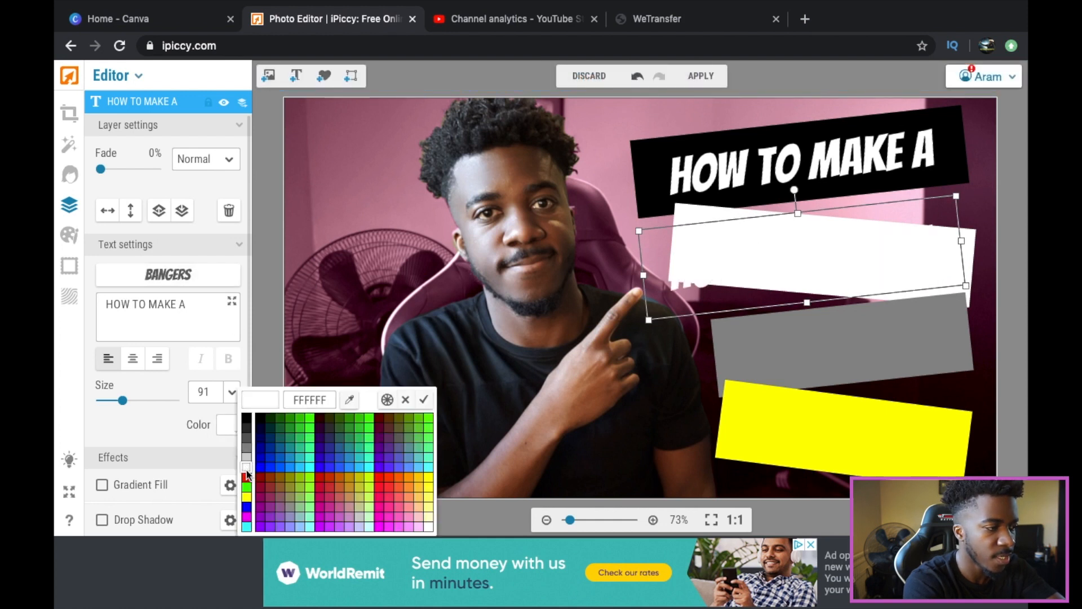
left_click(247, 417)
left_click(247, 415)
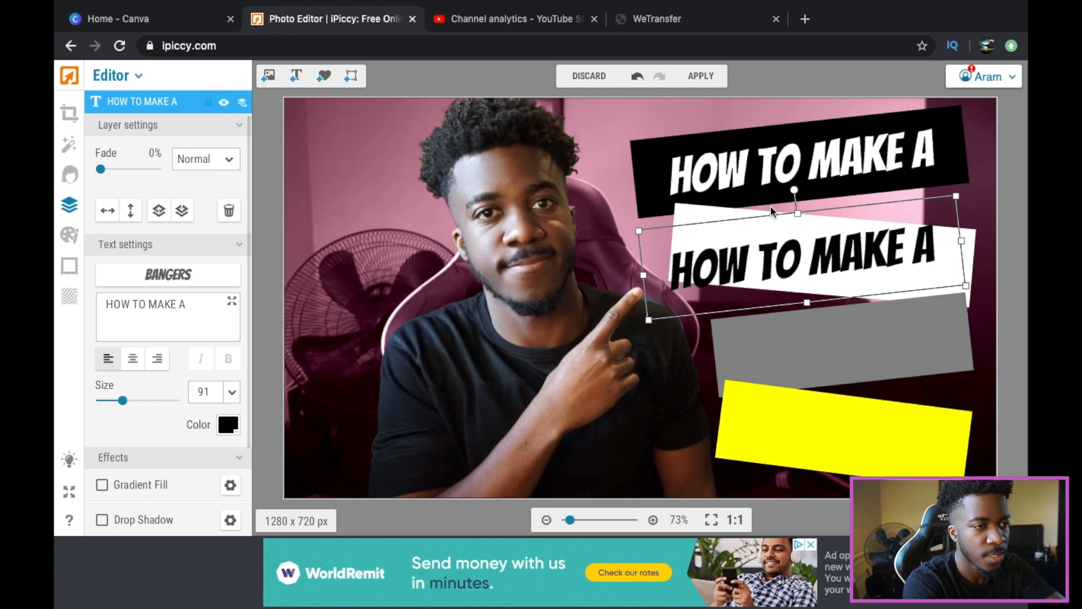
left_click_drag(803, 195, 808, 191)
left_click_drag(813, 260, 831, 262)
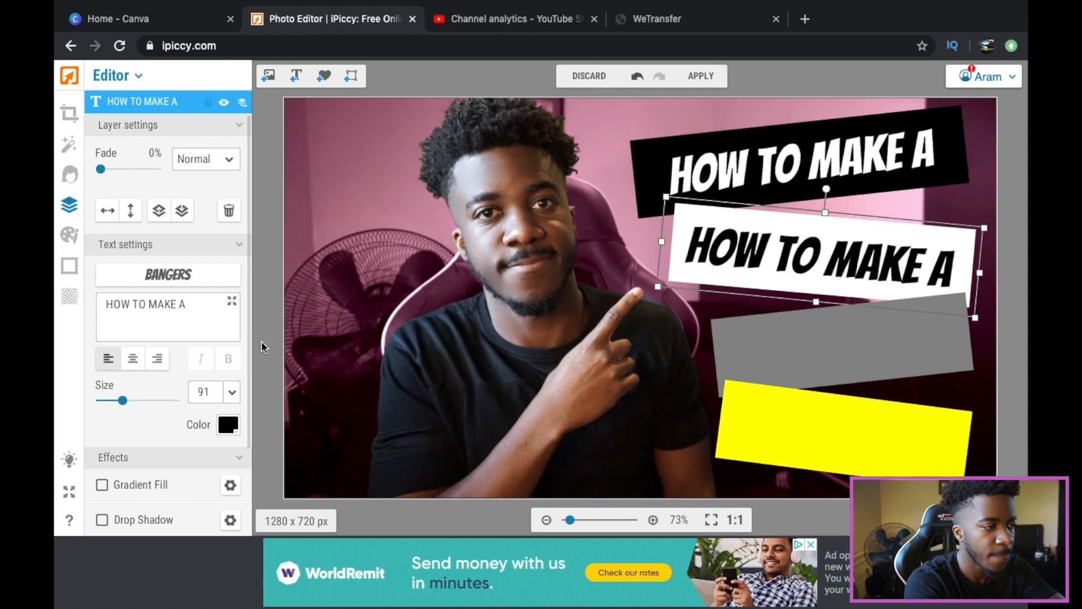
Replace the copied "HOW TO MAKE A" text on the white bar with "YOUTUBE".
left_click_drag(199, 304, 72, 284)
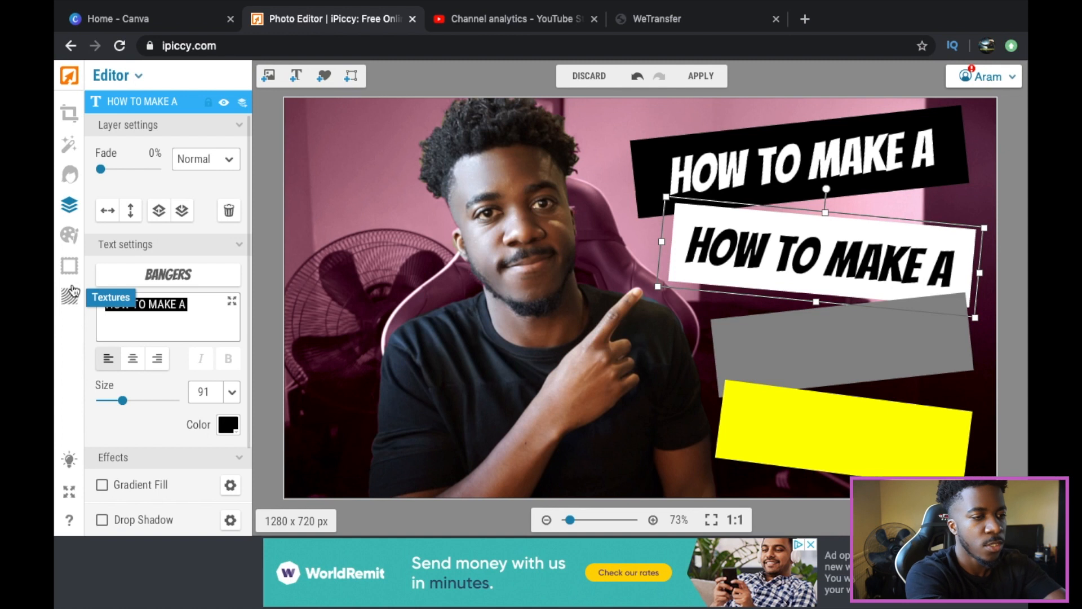
type("YU")
key("BackSpace")
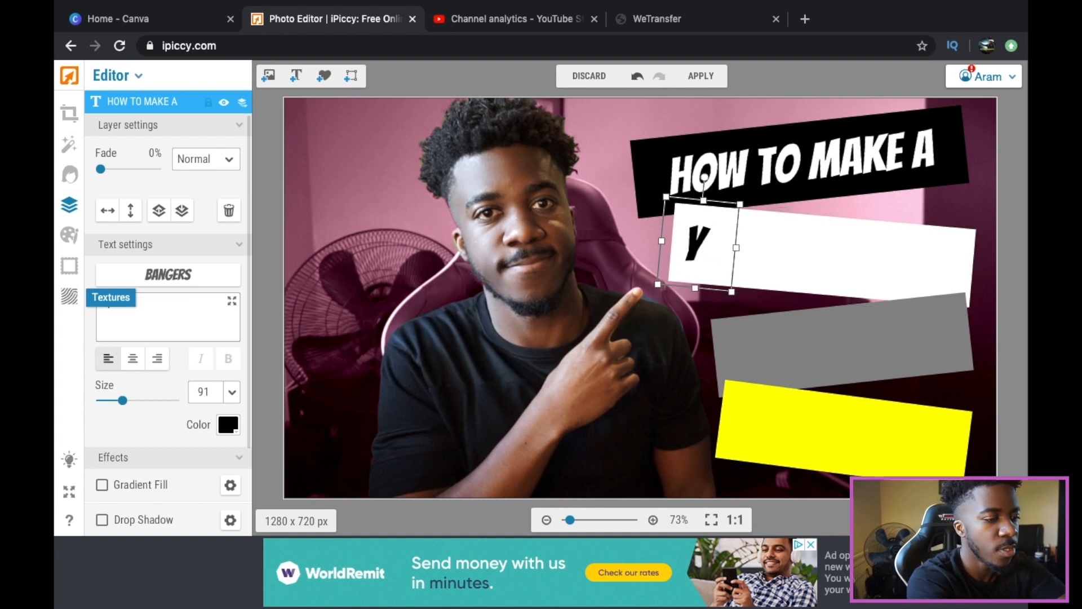
type("OU")
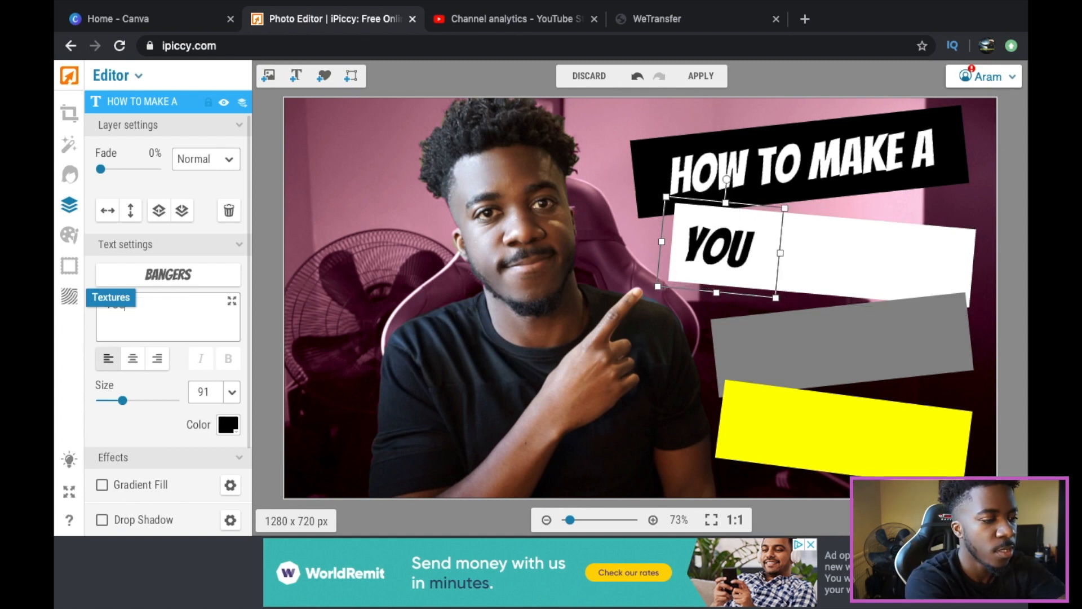
type("TUBE")
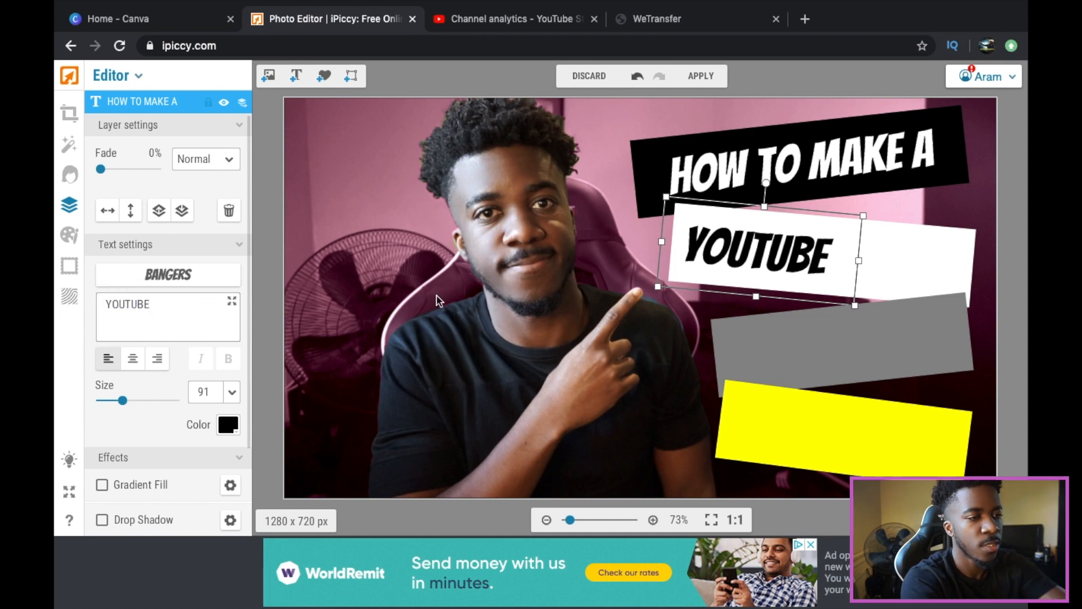
Shorten the white bar to fit around the "YOUTUBE" text and move the gray bar up close beneath it.
mouse_move(809, 263)
left_mouse_down()
mouse_move(890, 262)
mouse_move(805, 261)
left_mouse_up()
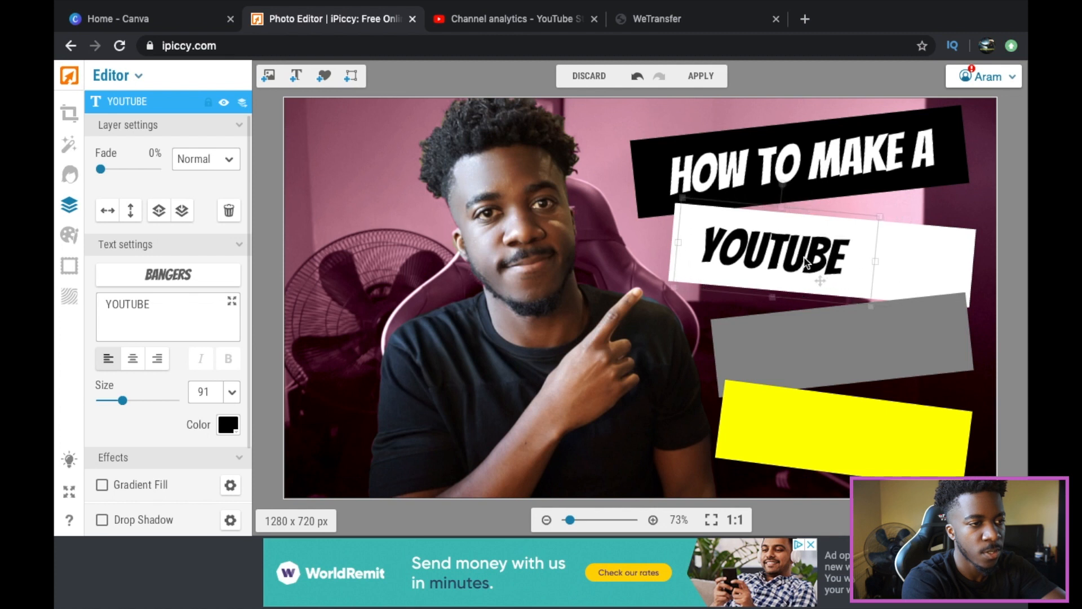
left_click(909, 280)
left_click_drag(975, 276, 812, 258)
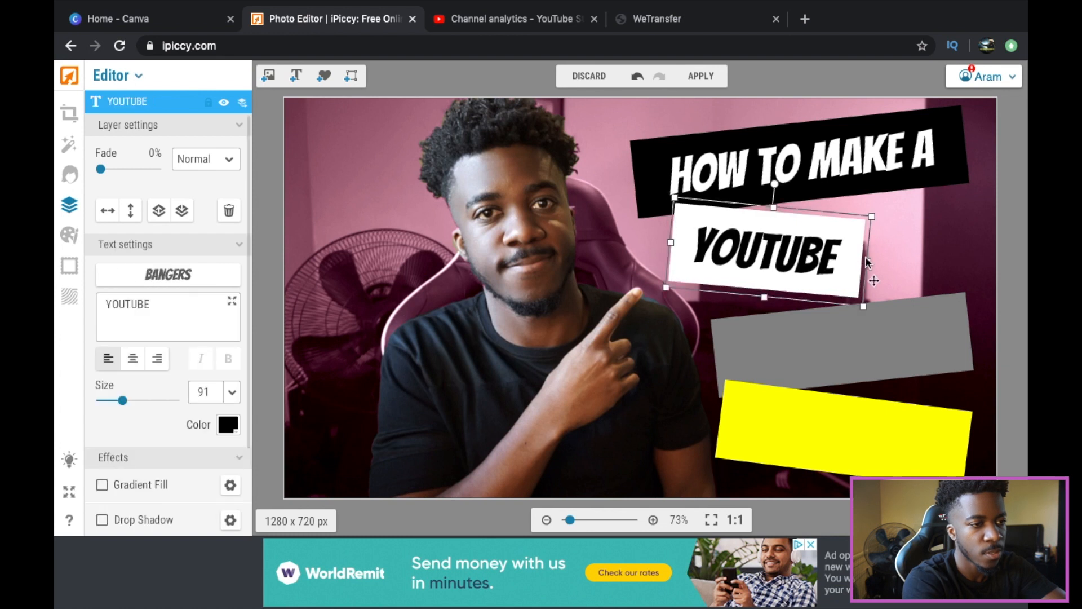
left_click_drag(888, 333, 900, 319)
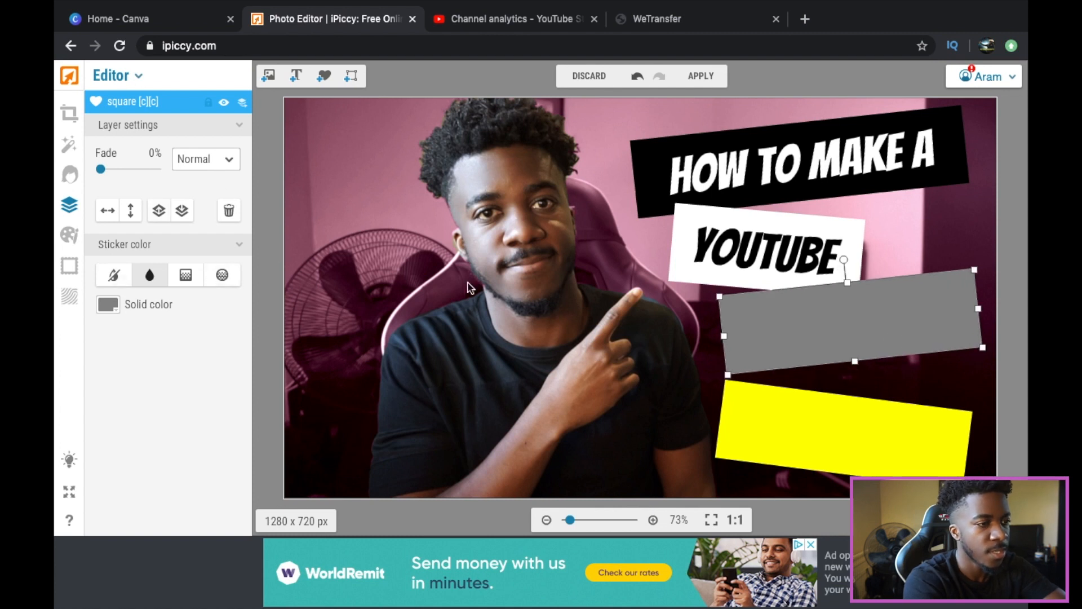
Duplicate the "YOUTUBE" text layer onto the gray bar and tilt the copy counterclockwise to match the bar.
left_click(768, 243)
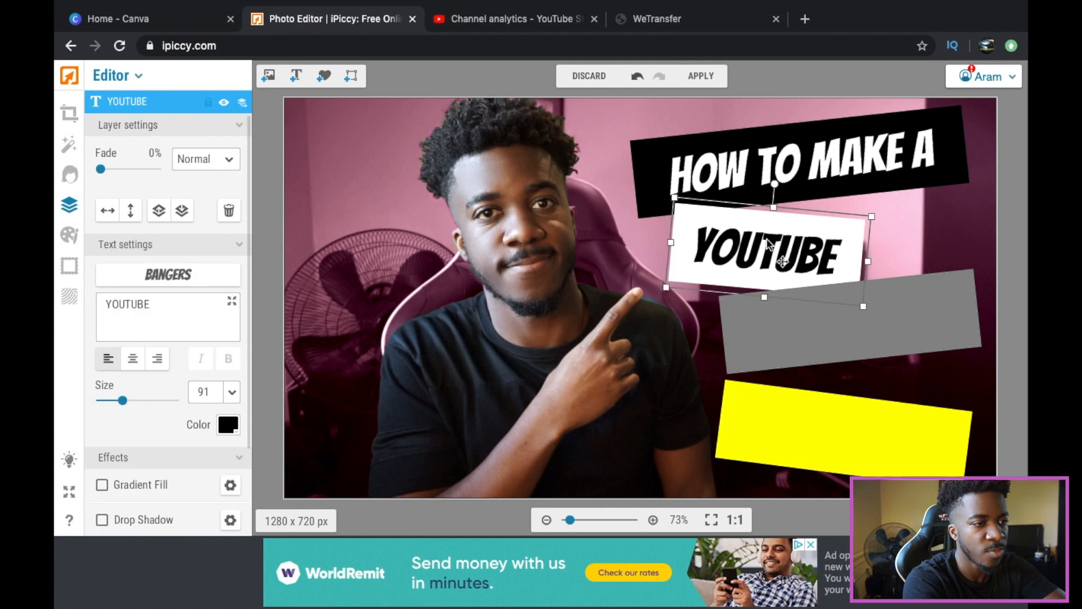
right_click(768, 241)
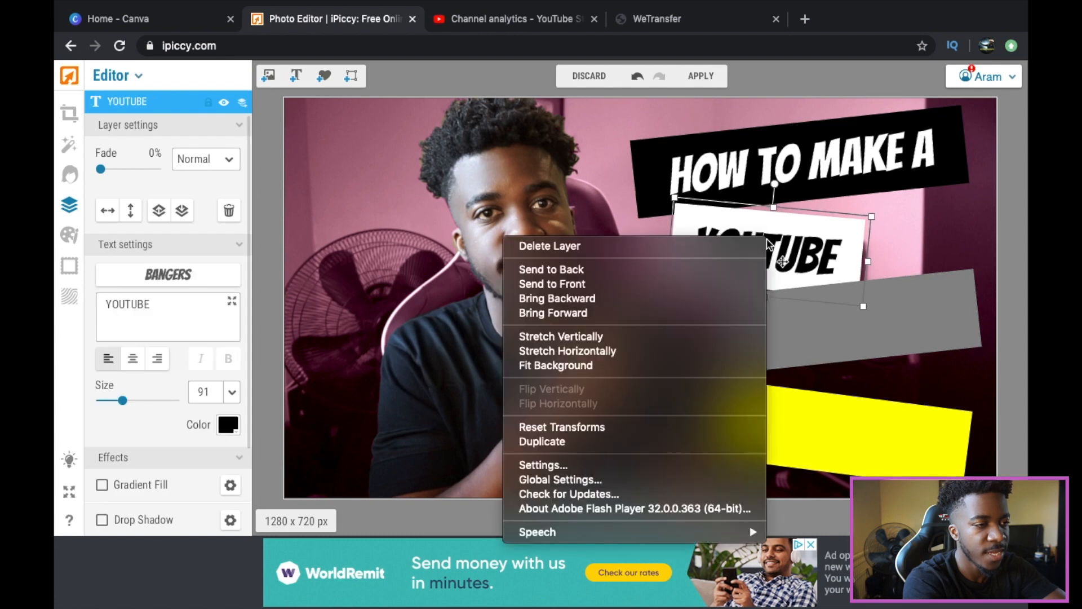
left_click(602, 442)
left_click_drag(777, 290, 808, 319)
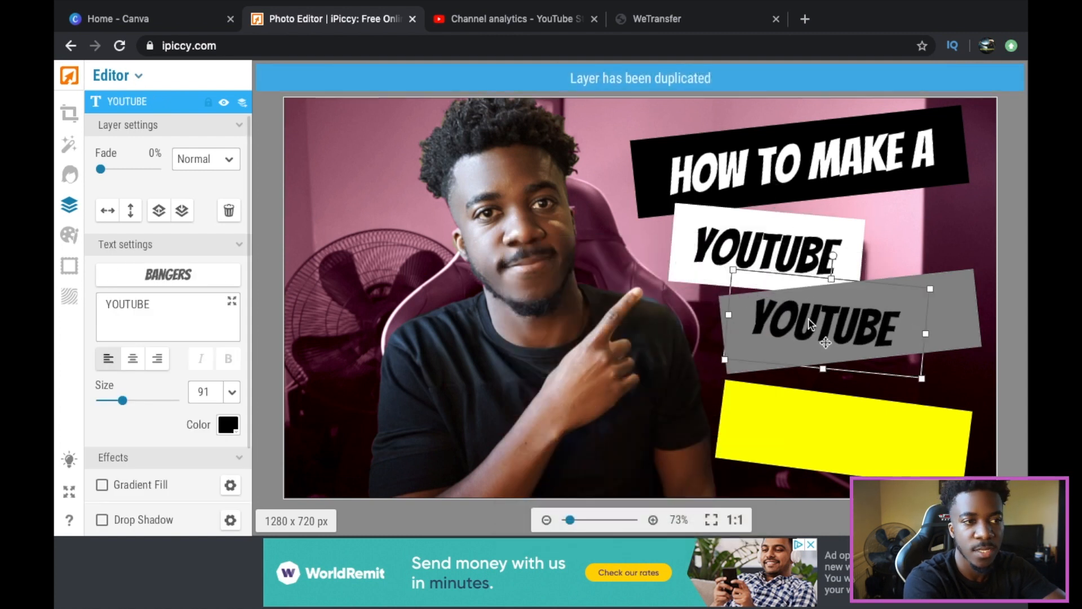
left_click_drag(829, 257, 819, 256)
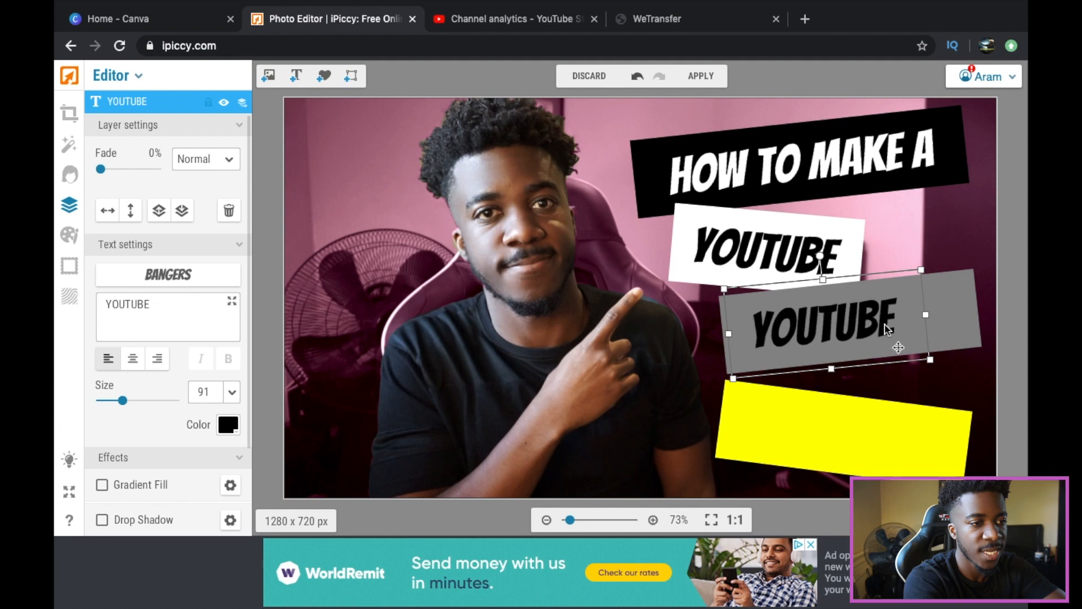
mouse_move(881, 324)
left_mouse_down()
mouse_move(902, 324)
mouse_move(872, 331)
left_mouse_up()
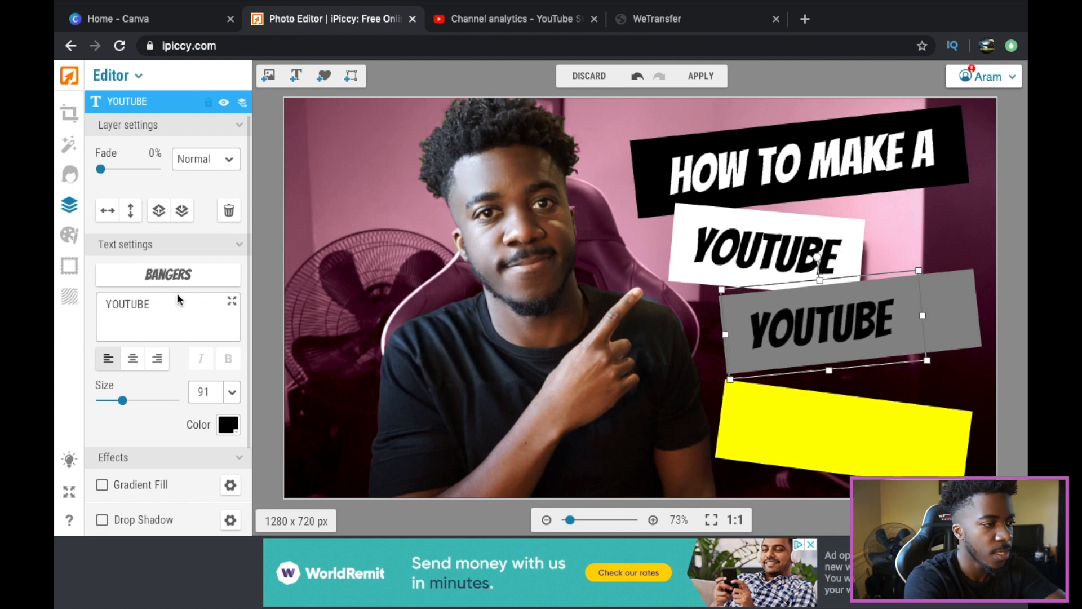
Change the copied text on the gray bar to "THUMBNAIL" and shorten the bar to fit around it.
key("super+a")
type("THU")
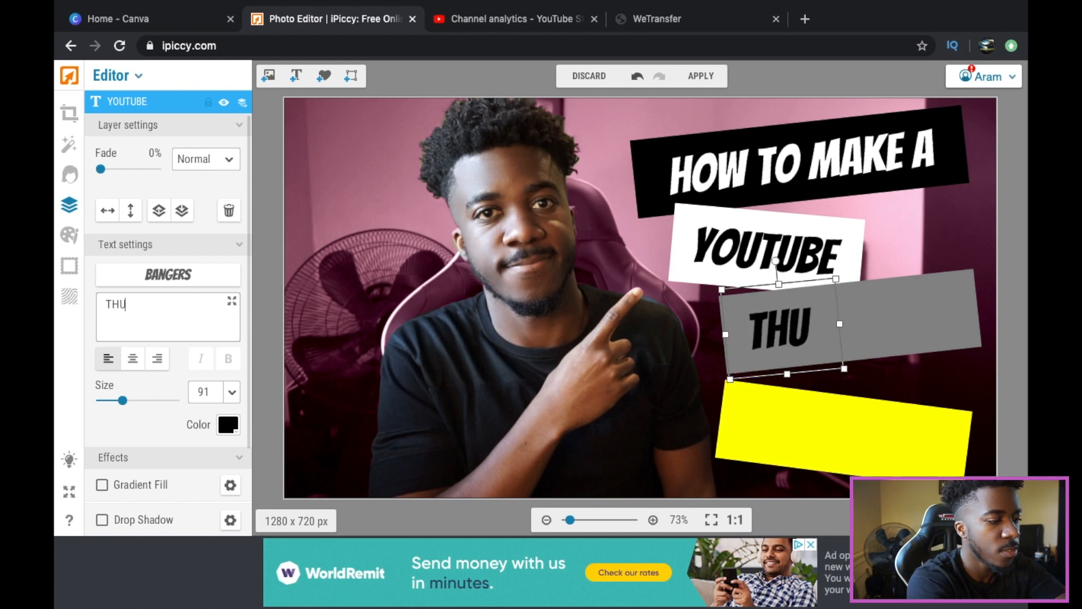
type("MBNAIL")
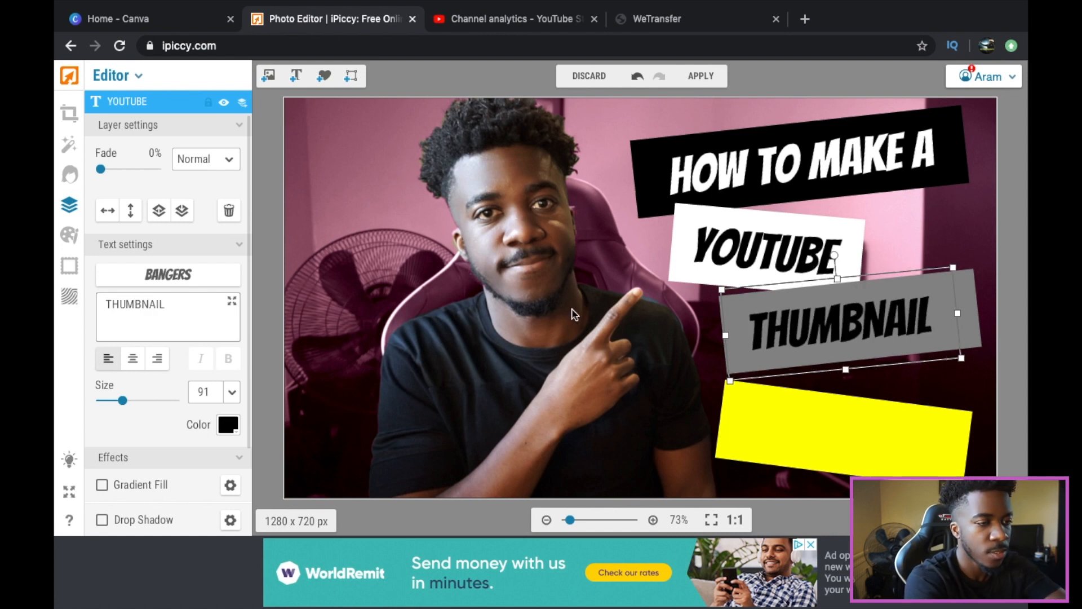
left_click_drag(904, 326, 923, 319)
left_click(729, 330)
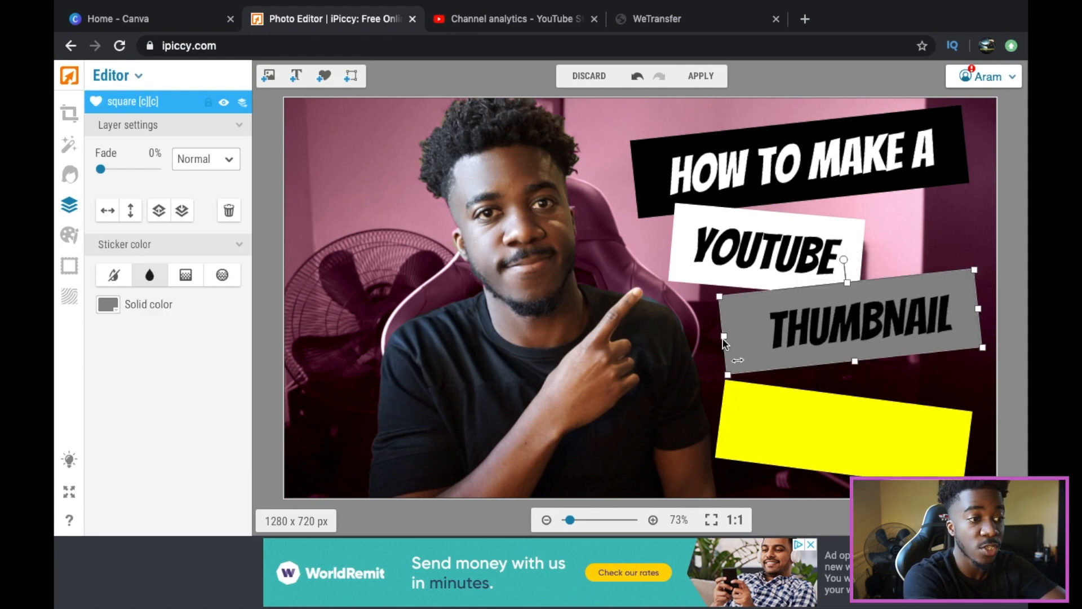
left_click_drag(723, 333, 752, 326)
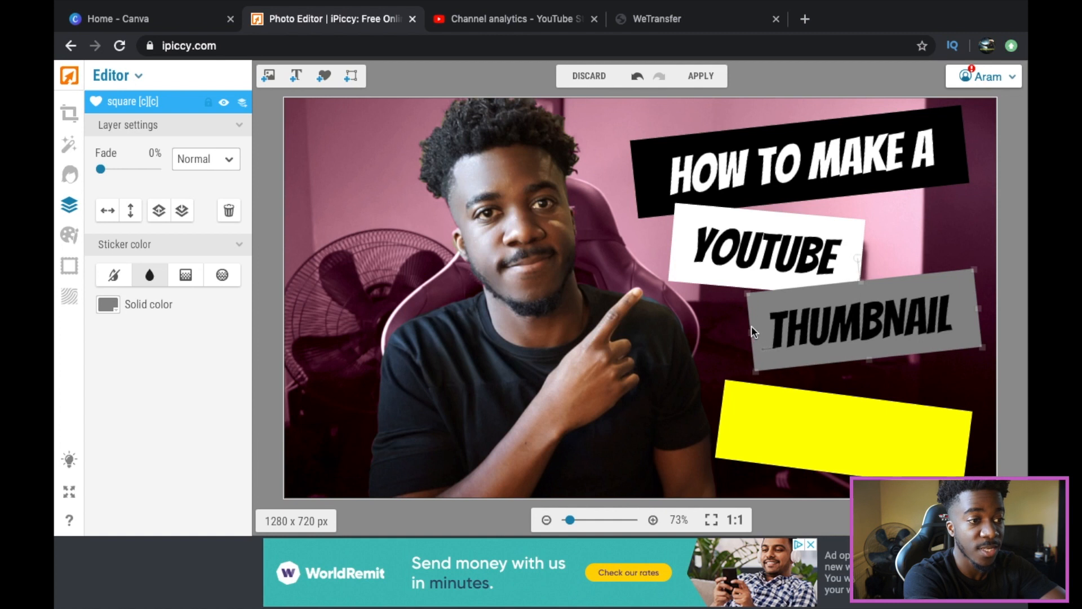
left_click(833, 335)
left_click_drag(832, 331, 829, 331)
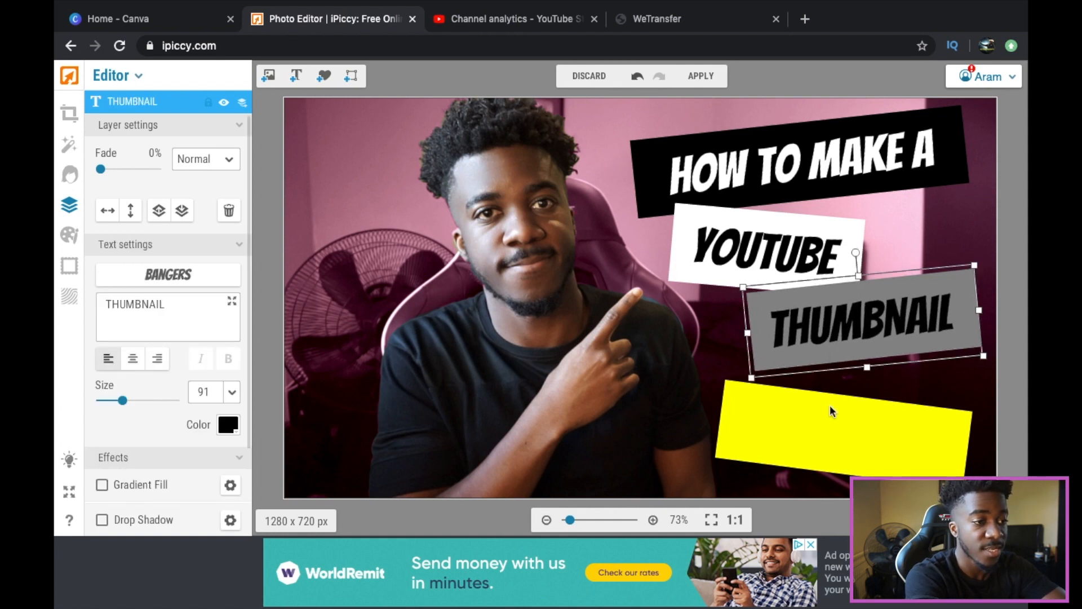
Recolor the yellow bar magenta and move it up directly beneath the gray bar.
left_click(824, 422)
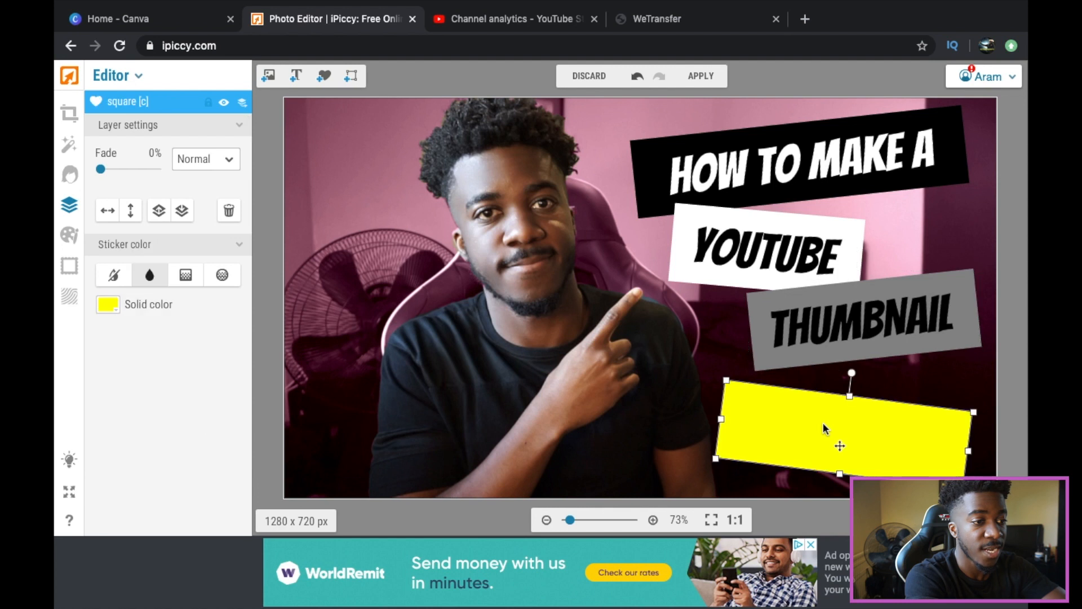
left_click(110, 305)
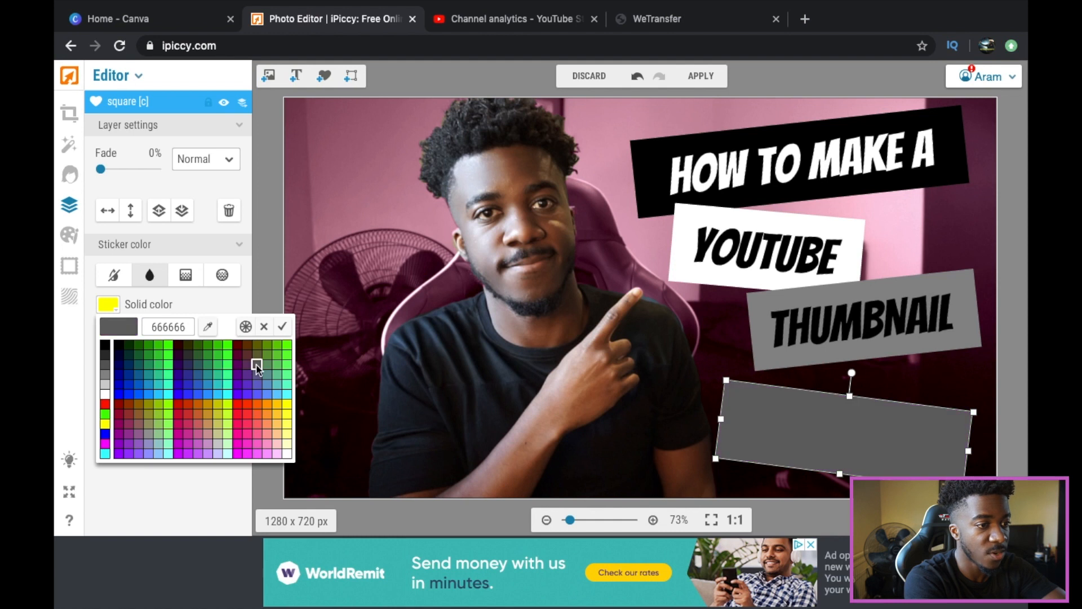
left_click(240, 445)
left_click_drag(836, 443, 836, 413)
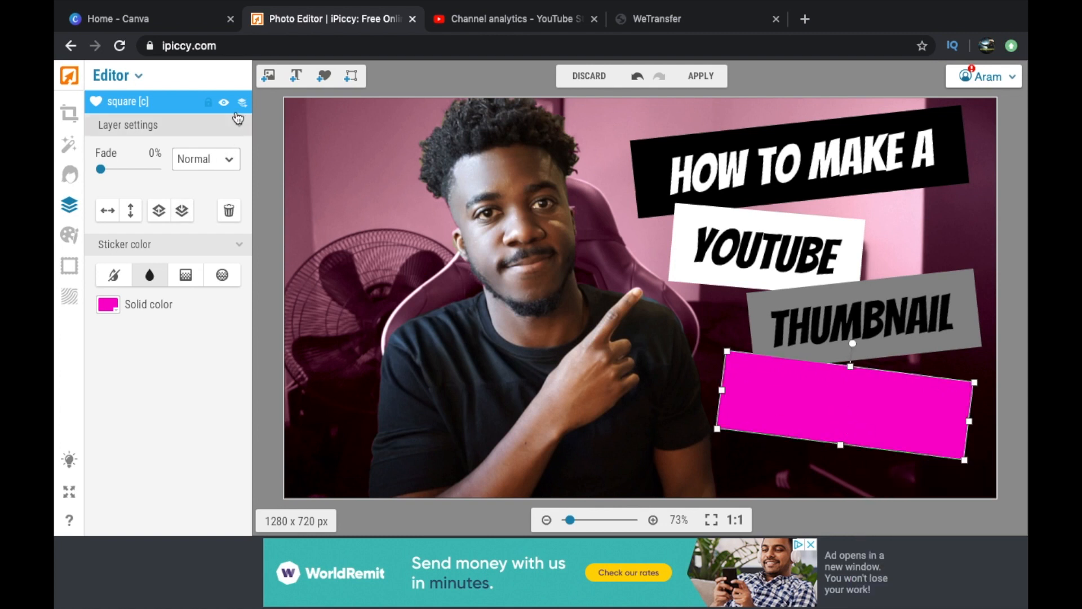
Duplicate the "THUMBNAIL" text layer onto the magenta bar and tilt the copy clockwise to match the bar.
left_click(797, 329)
right_click(797, 329)
left_click(533, 500)
left_click_drag(838, 319, 853, 342)
double_click(844, 408)
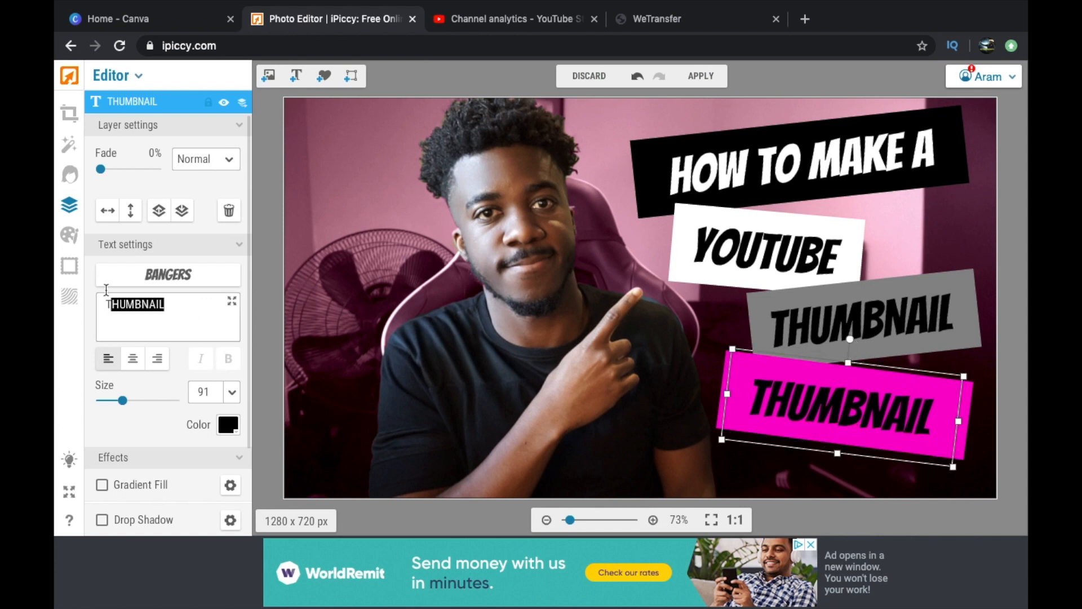
Change the copied text to "FOR FREE" and shorten the magenta bar at both ends to fit around it.
type("FOR FREE")
left_click_drag(840, 405, 949, 421)
left_click(772, 401)
left_click(845, 412)
left_click(978, 426)
left_click(964, 434)
left_click(971, 370)
Straighten the white bar and its "YOUTUBE" text to horizontal and center the text on the bar.
left_click(844, 232)
left_click_drag(777, 185, 772, 187)
left_click_drag(758, 210, 753, 250)
left_click(756, 229)
left_click_drag(773, 189, 767, 189)
left_click_drag(770, 243, 772, 235)
left_click_drag(737, 298, 742, 256)
left_click_drag(773, 185, 775, 186)
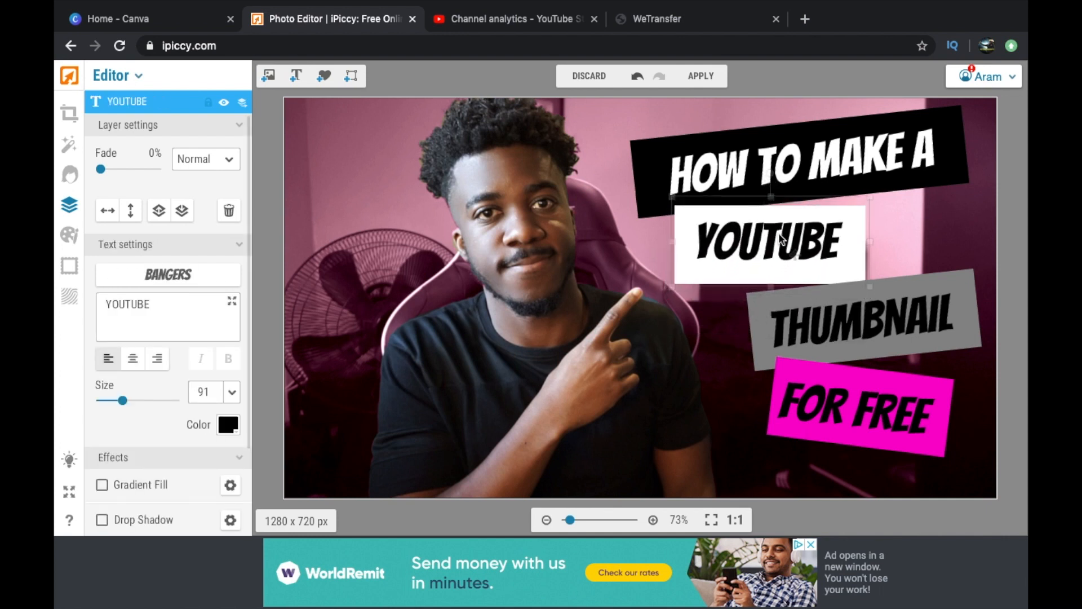
left_click(877, 345)
left_click(926, 216)
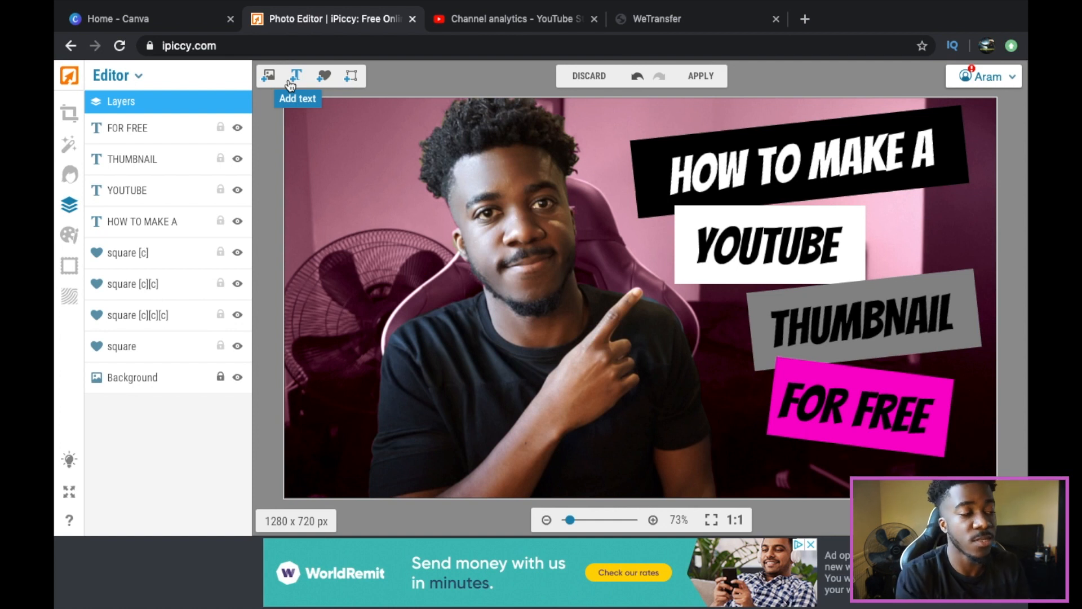
Place the Instagram logo image beside the man's head and delete that layer again.
left_click(268, 76)
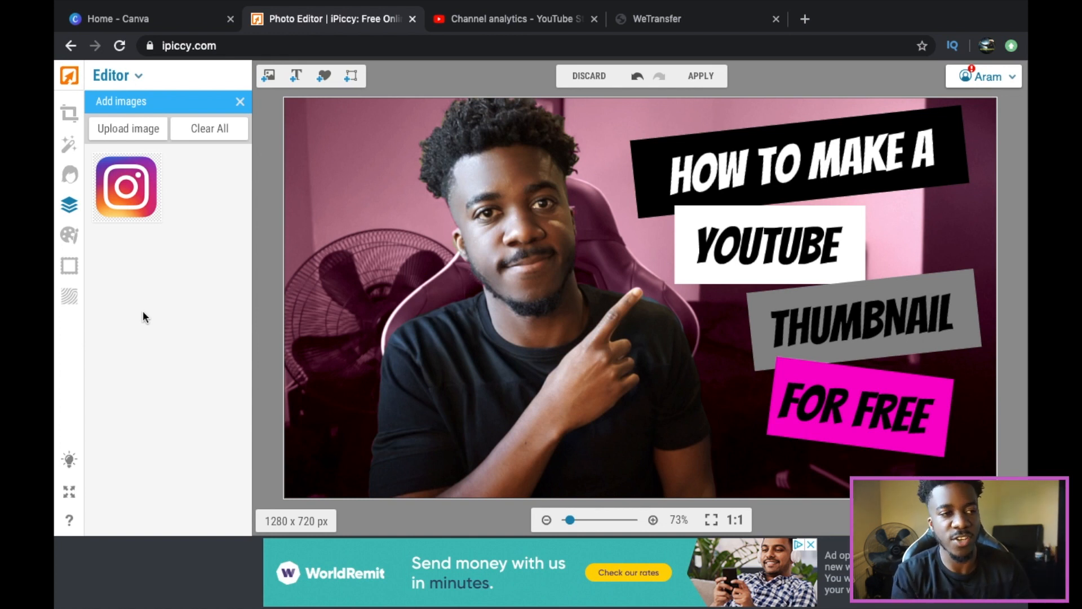
left_click_drag(135, 217, 355, 217)
left_click(356, 217)
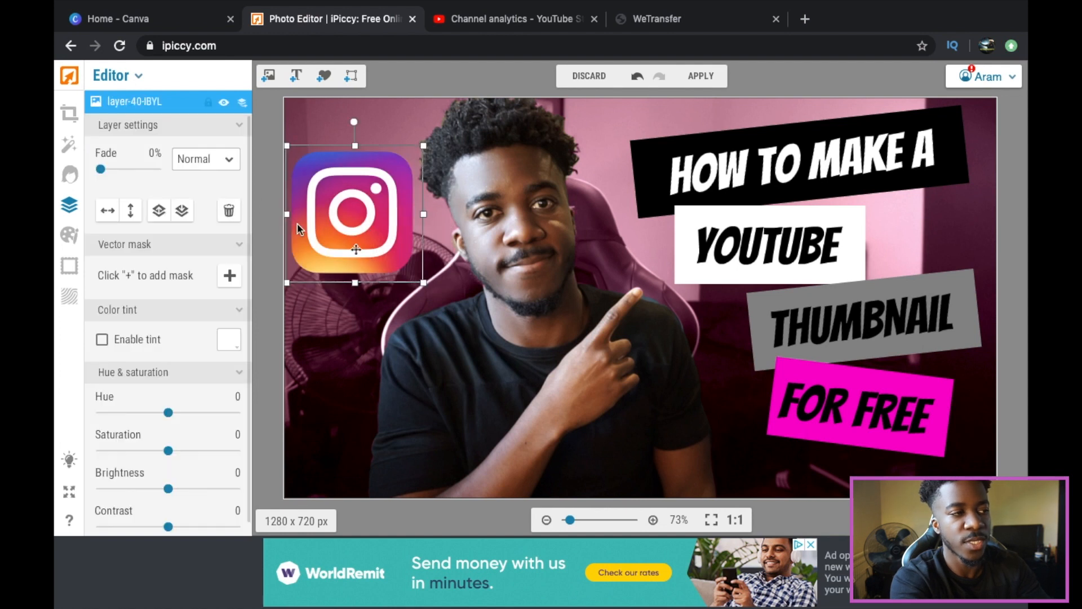
left_click(230, 212)
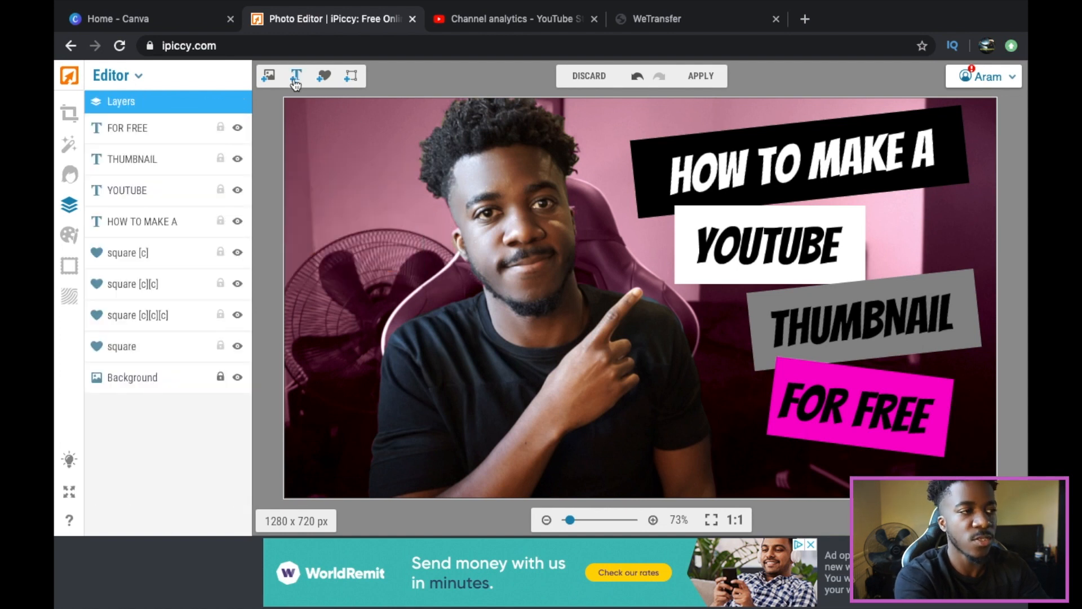
Upload PHOTO SHOP.jpeg from Downloads and place it, scaled to about half size, in the photo's upper-left corner.
left_click(269, 77)
left_click(148, 133)
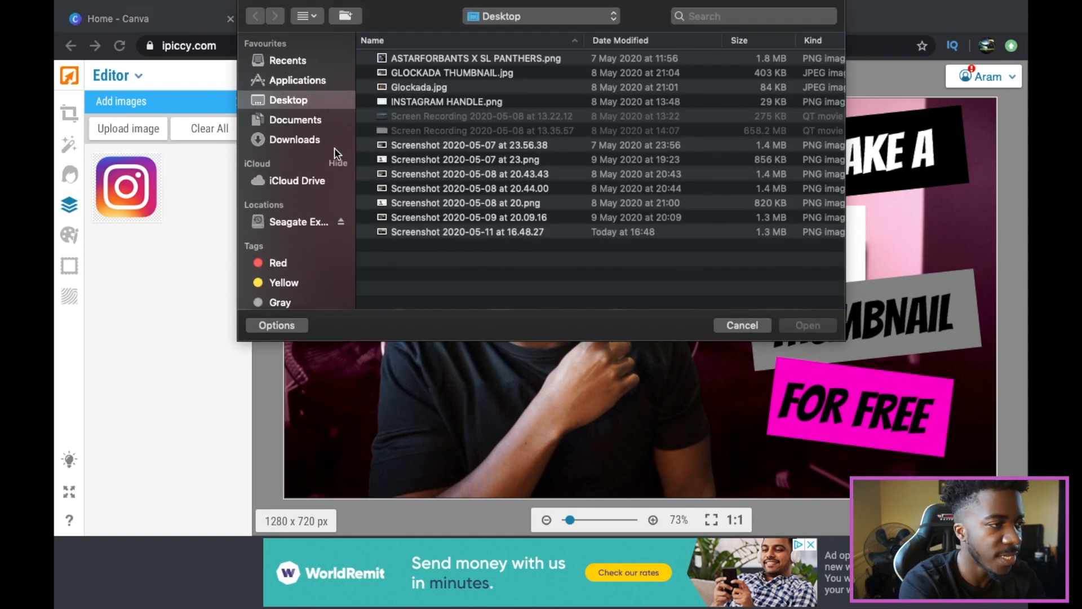
left_click(302, 141)
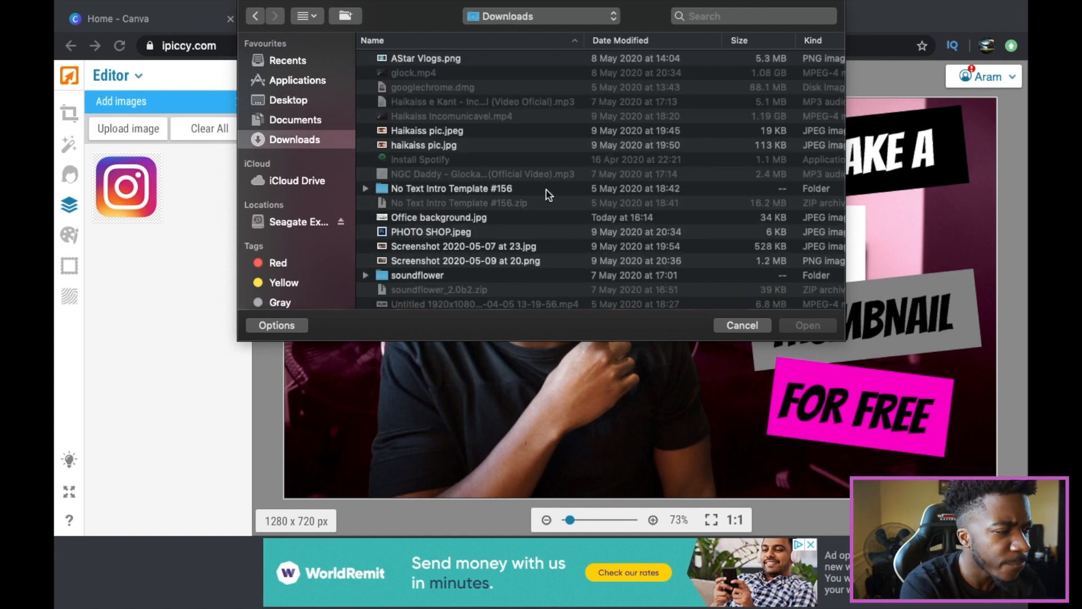
left_click(472, 232)
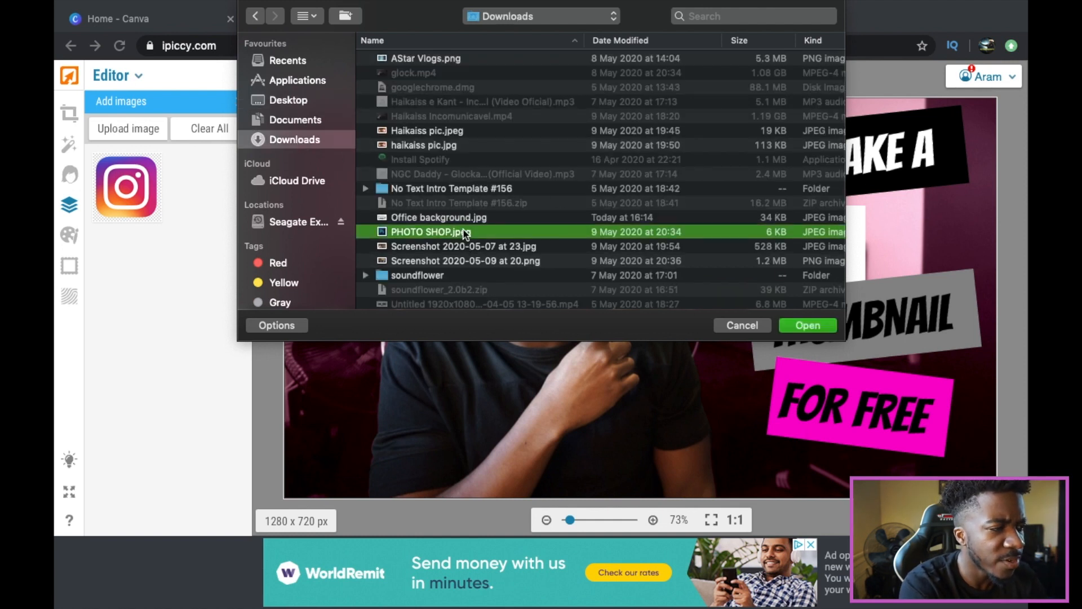
left_click(800, 327)
left_click_drag(128, 195, 328, 180)
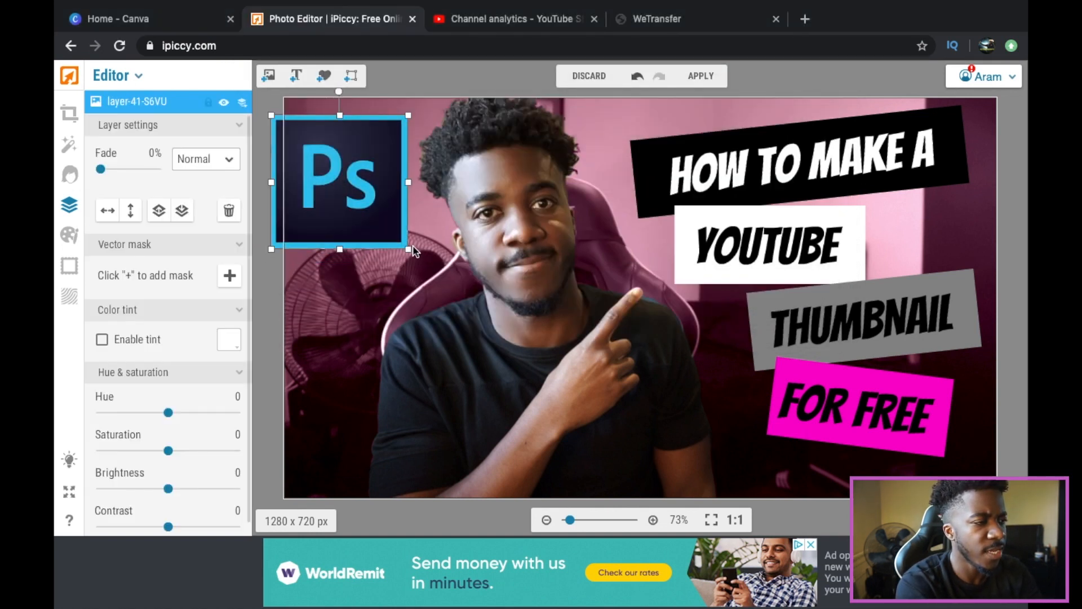
left_click_drag(408, 249, 358, 165)
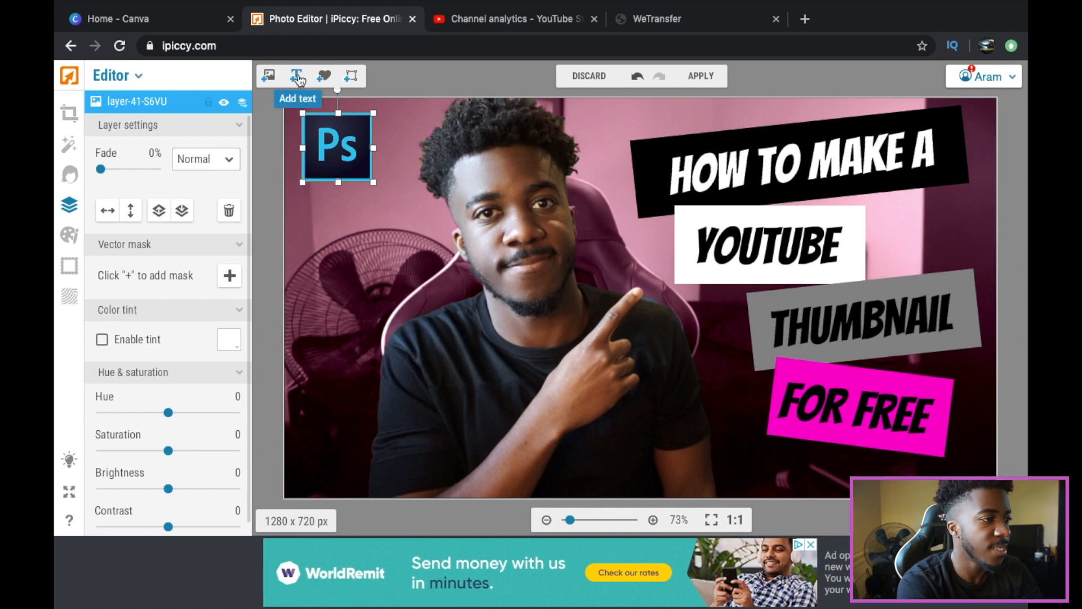
Add a new text layer reading "X", make it bold and color it red.
left_click(324, 76)
left_click_drag(186, 303, 69, 296)
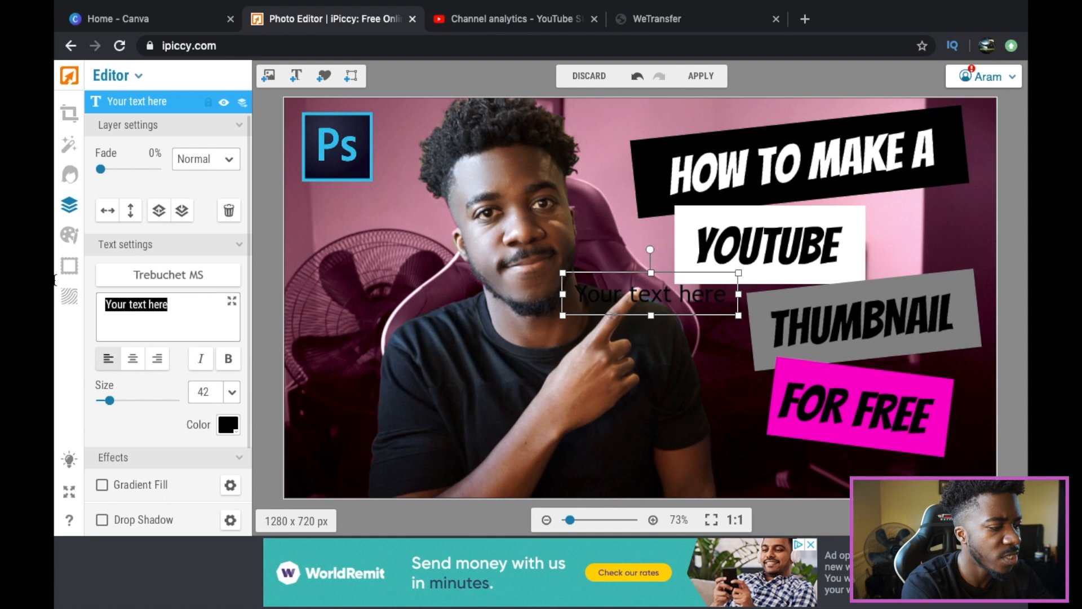
type("X")
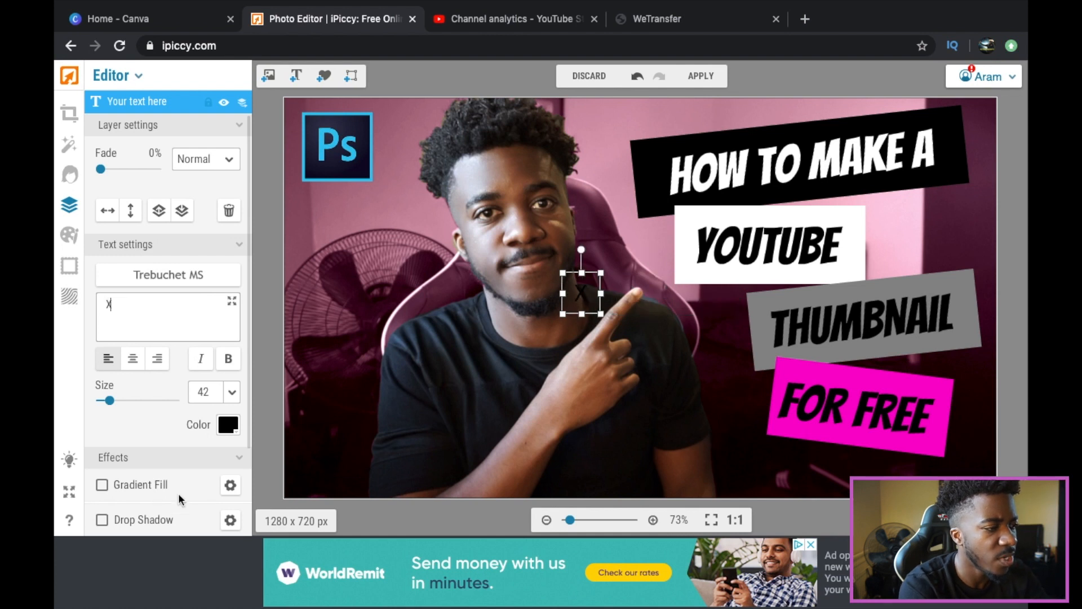
left_click(227, 360)
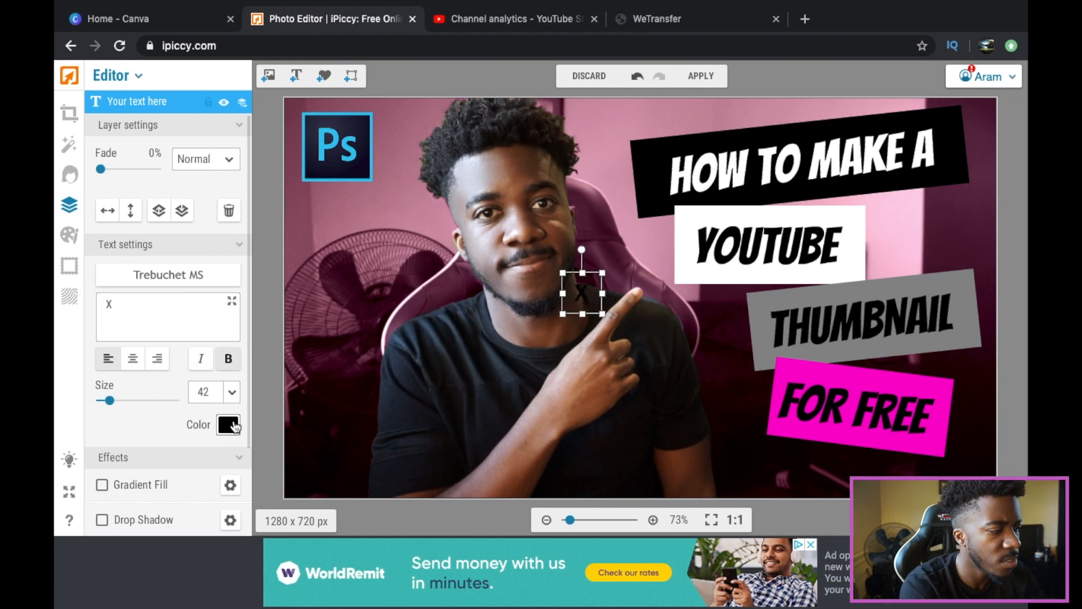
left_click(228, 426)
left_click(247, 479)
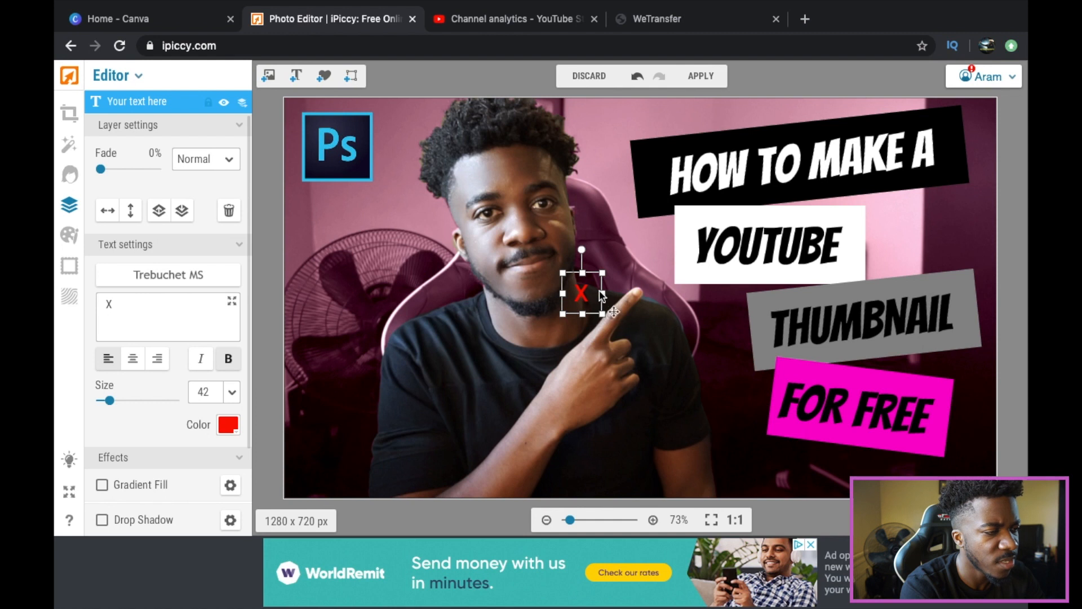
Enlarge the red "X" text to size 146, position it over the Photoshop logo's lower-right part, and deselect it.
left_click_drag(601, 294, 435, 241)
left_click_drag(380, 194, 353, 161)
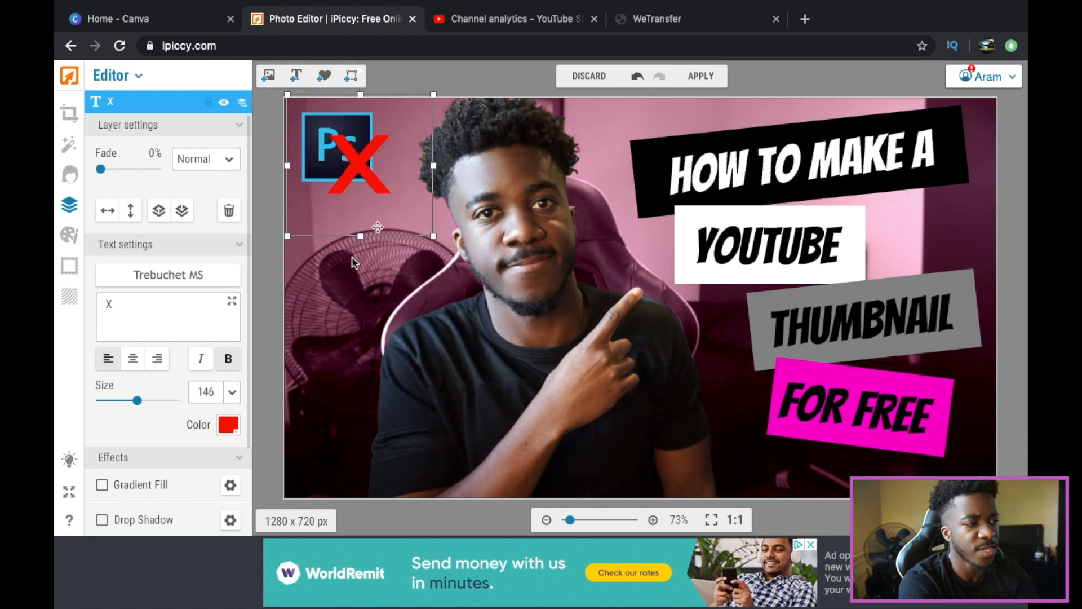
left_click(347, 300)
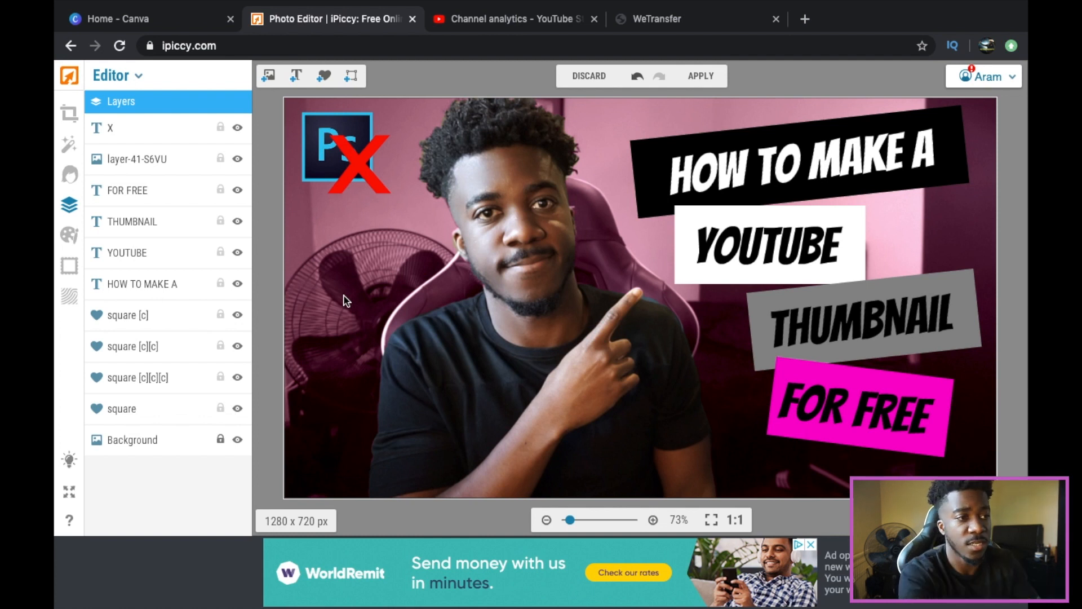
Flatten all layers into one image and save it to the Desktop as a highest-quality .jpg, returning to the editor.
left_click(702, 75)
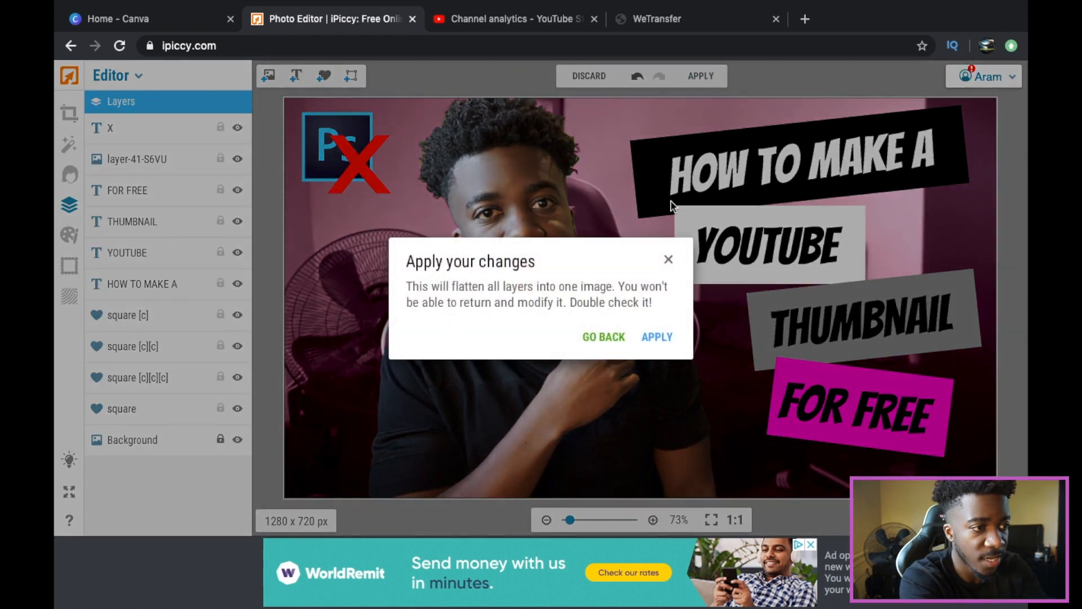
left_click(663, 344)
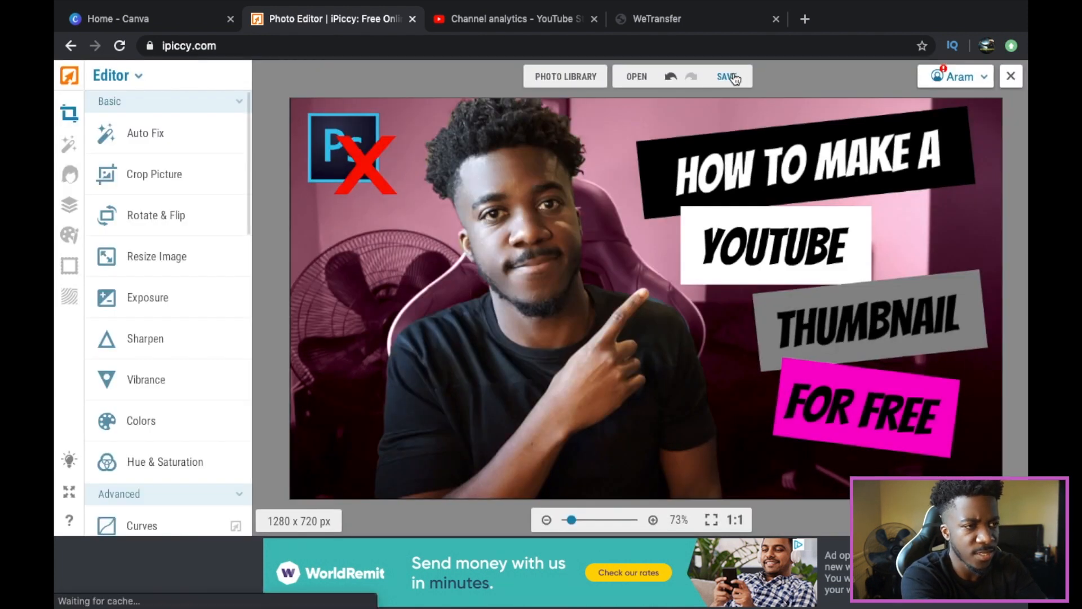
left_click(730, 76)
left_click(725, 117)
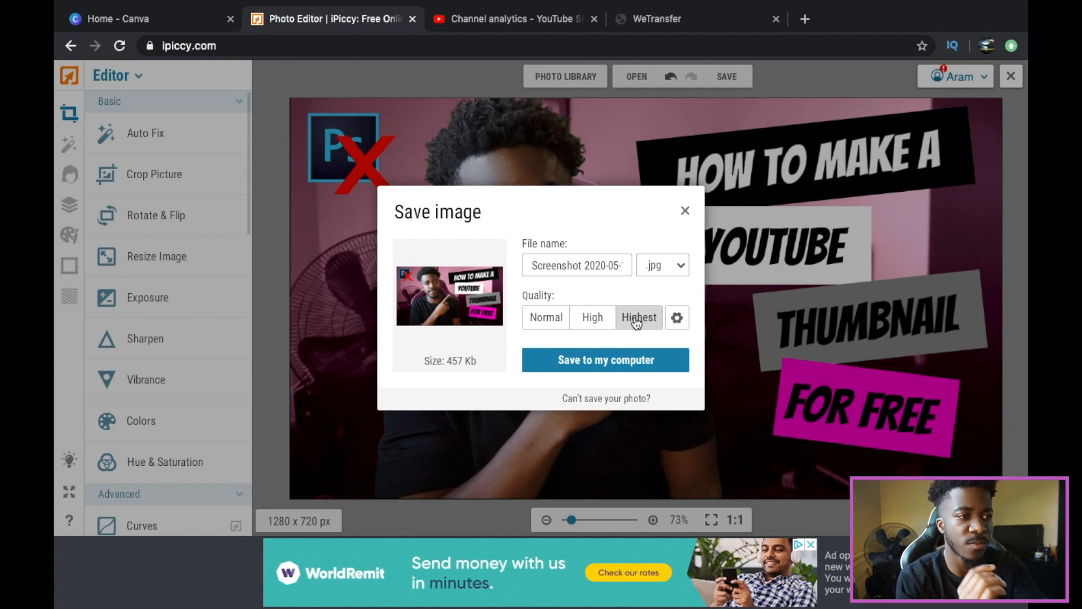
left_click(618, 360)
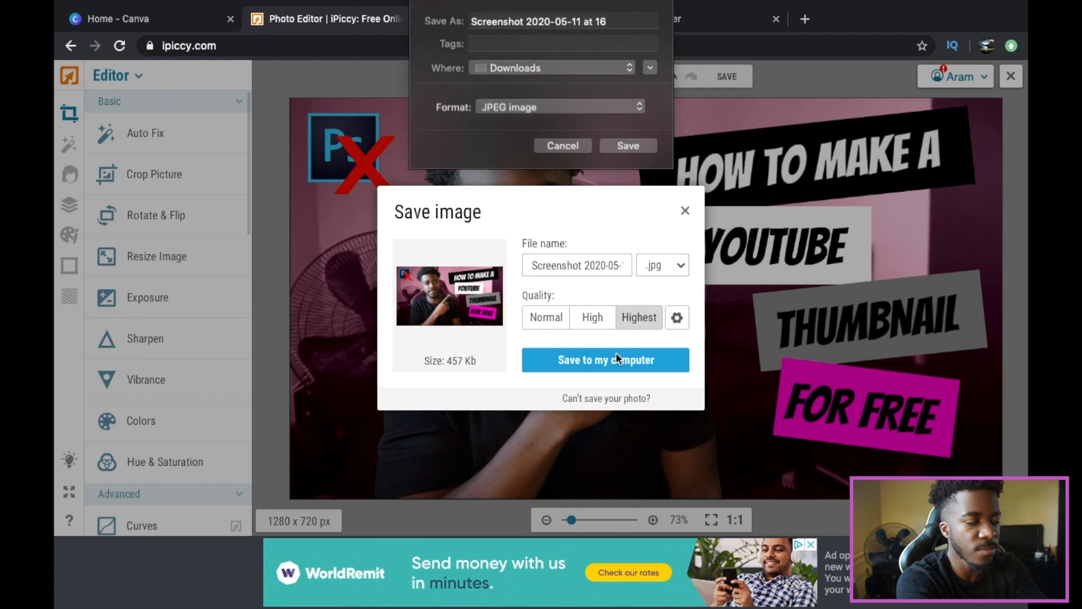
left_click(589, 75)
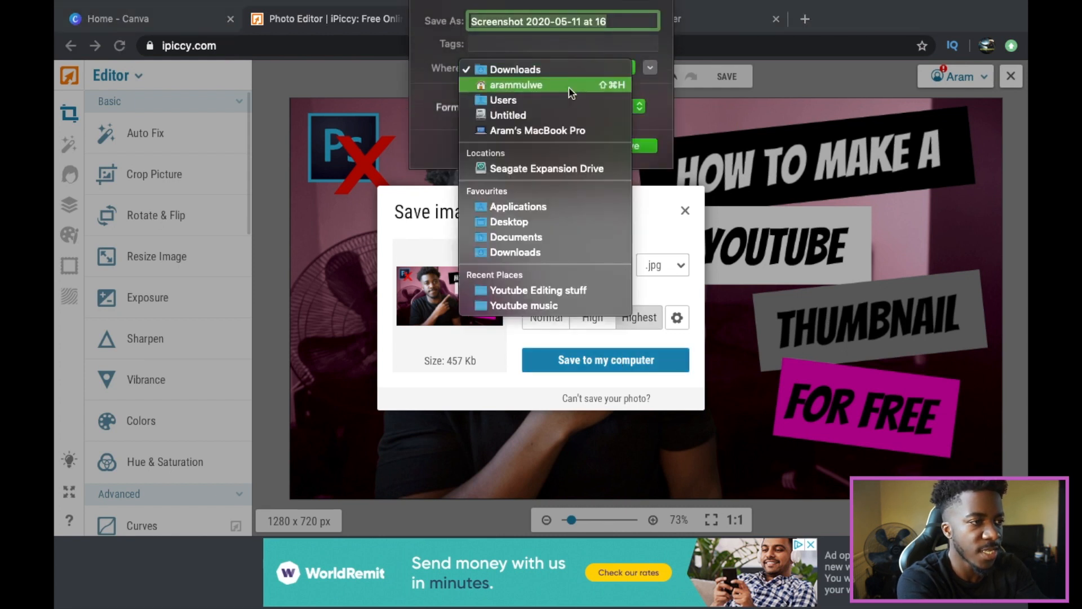
left_click(533, 222)
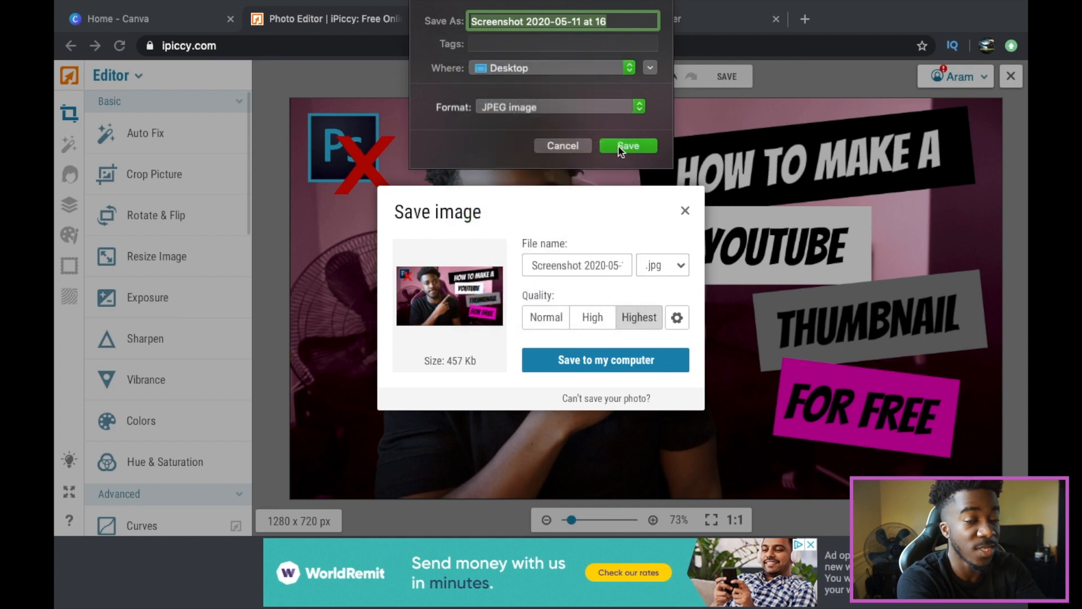
left_click(636, 146)
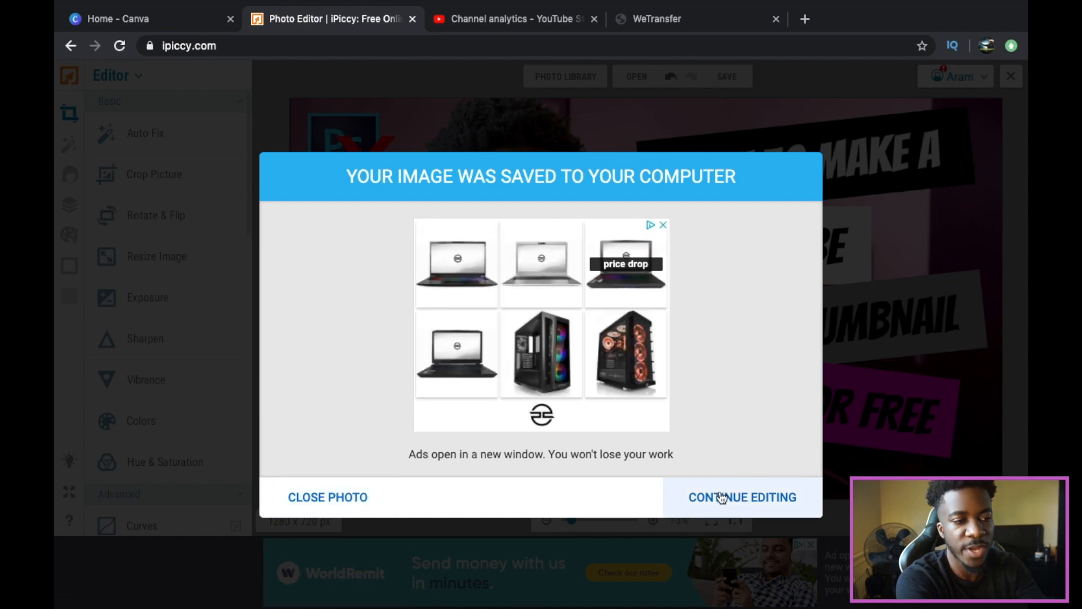
left_click(725, 501)
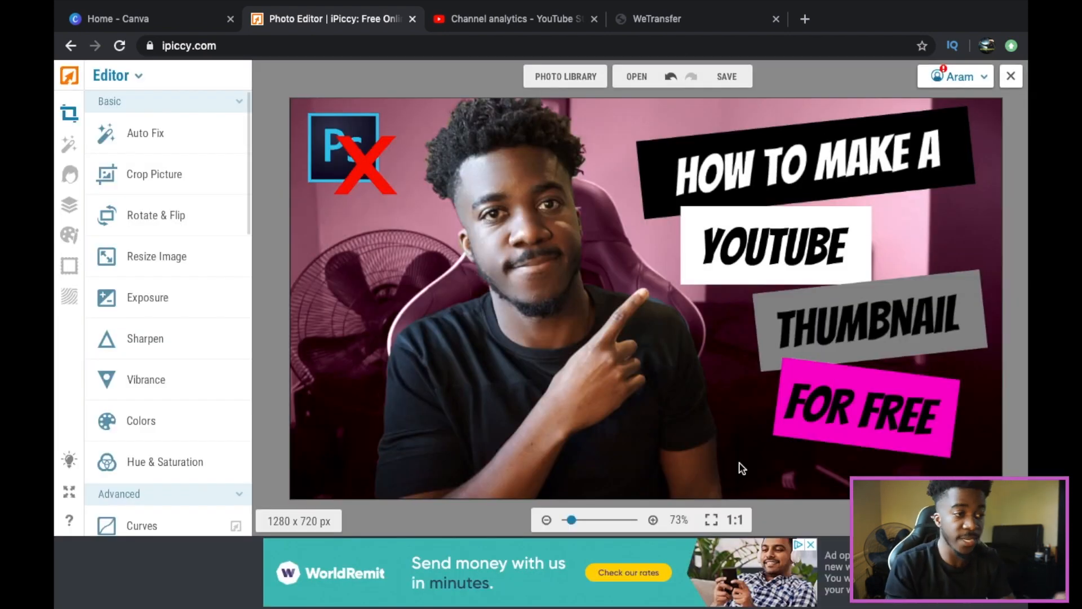